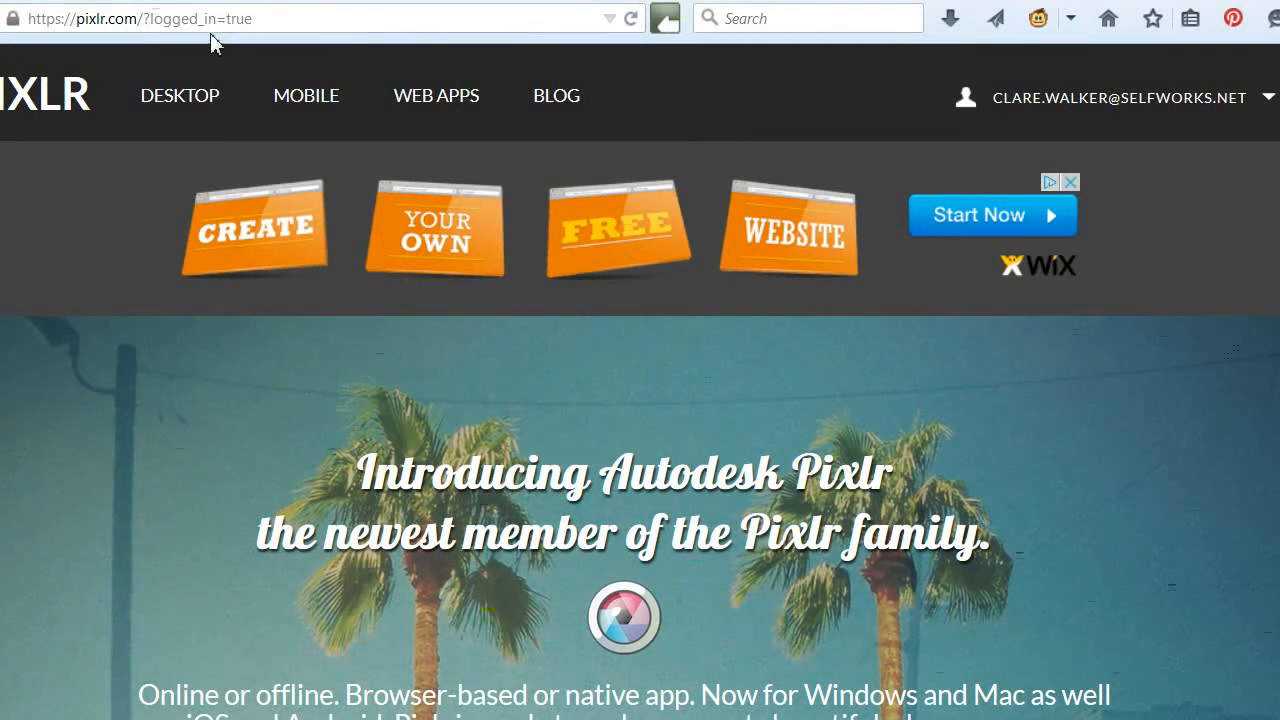
- Launch the Pixlr Express web app and open the image forsythiawatercolour-lo-res from the computer
{"action": "left_click", "coordinate": [427, 104]}
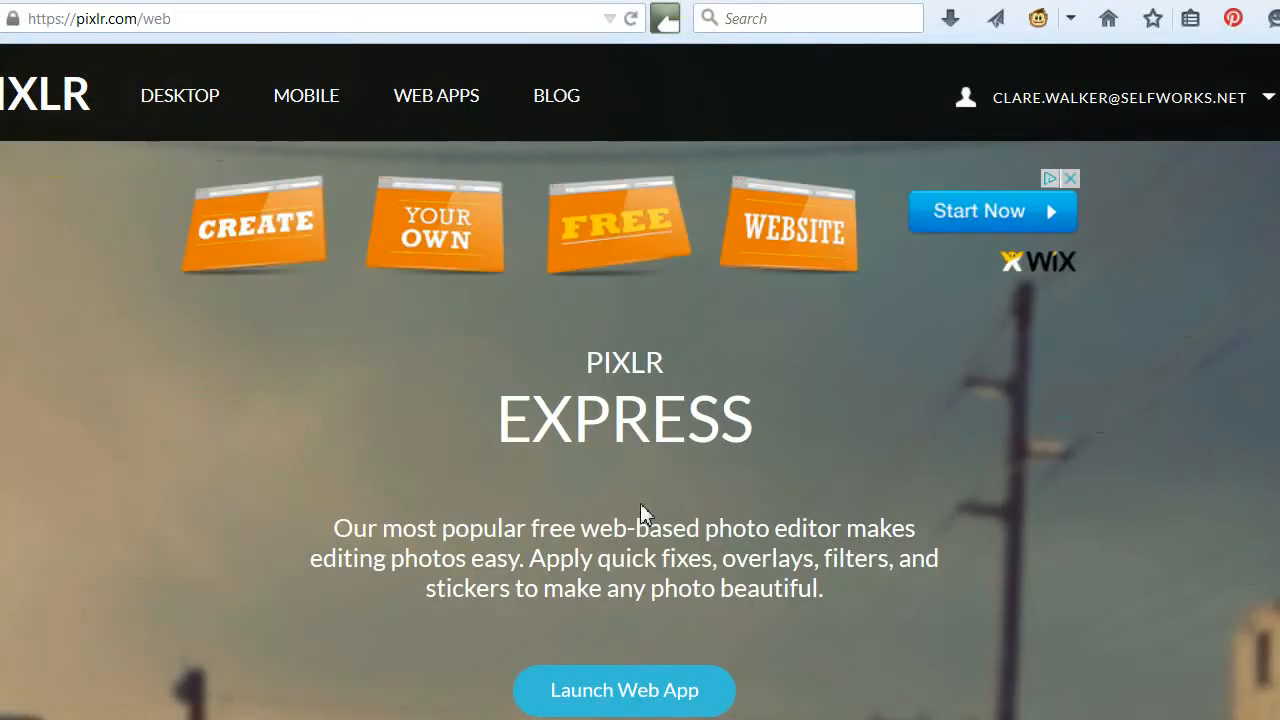
{"action": "left_click", "coordinate": [674, 692]}
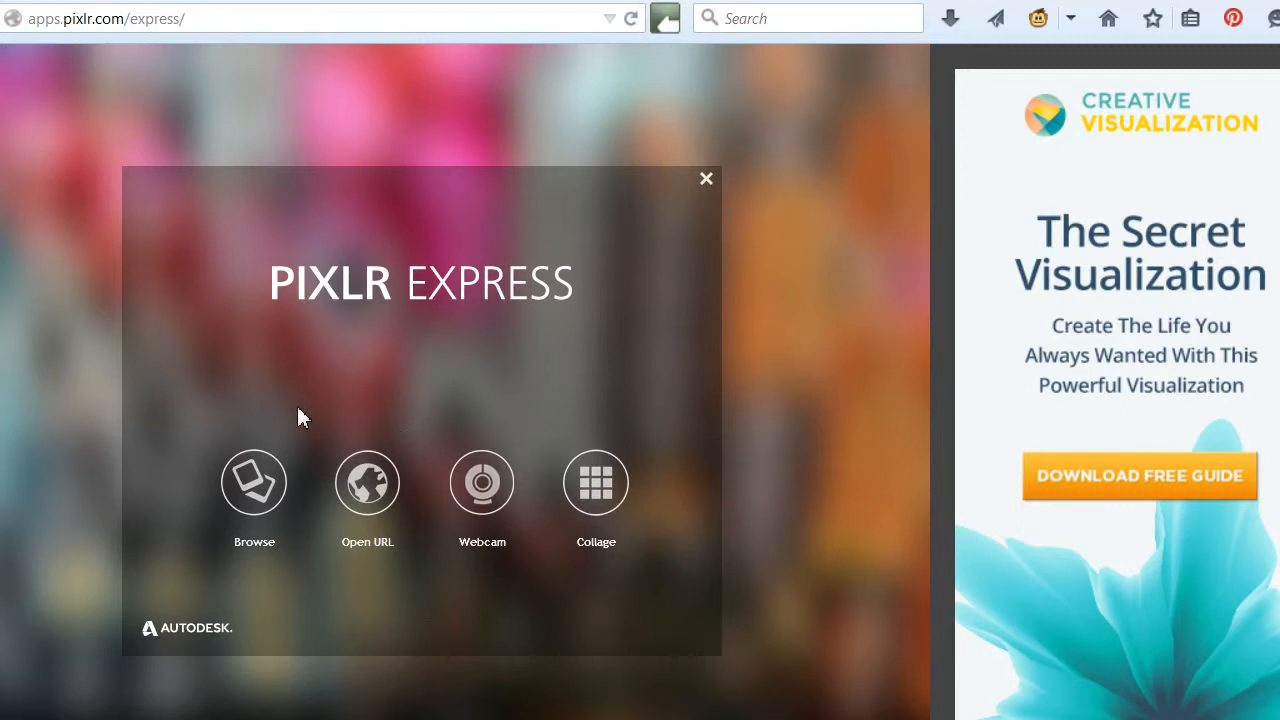
{"action": "left_click", "coordinate": [256, 488]}
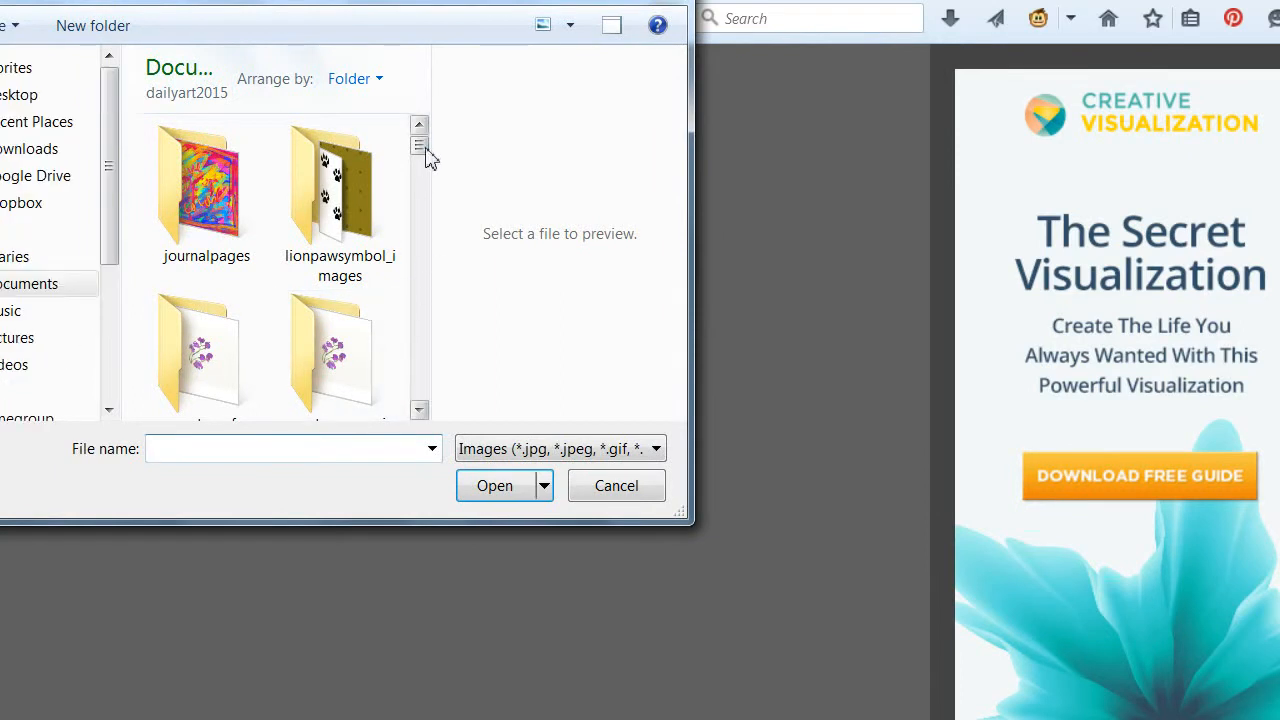
{"action": "left_click_drag", "start_coordinate": [423, 149], "coordinate": [423, 194]}
{"action": "left_click", "coordinate": [345, 228]}
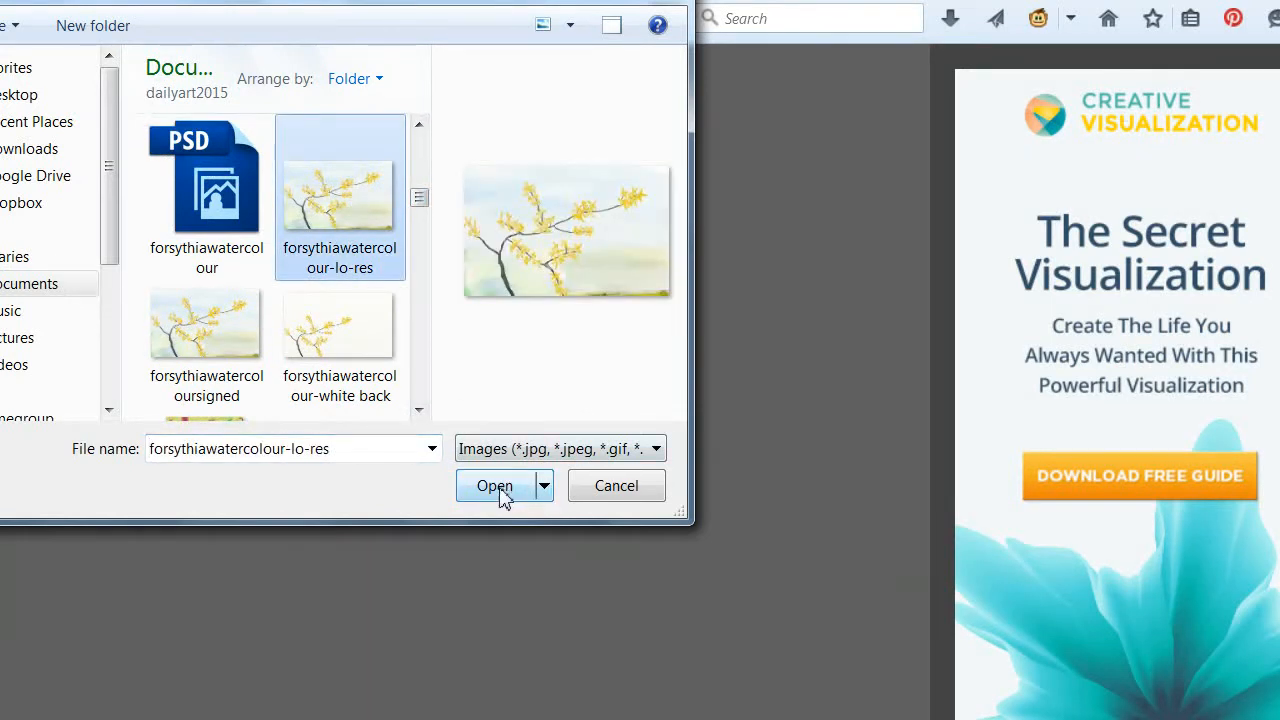
{"action": "left_click", "coordinate": [503, 494]}
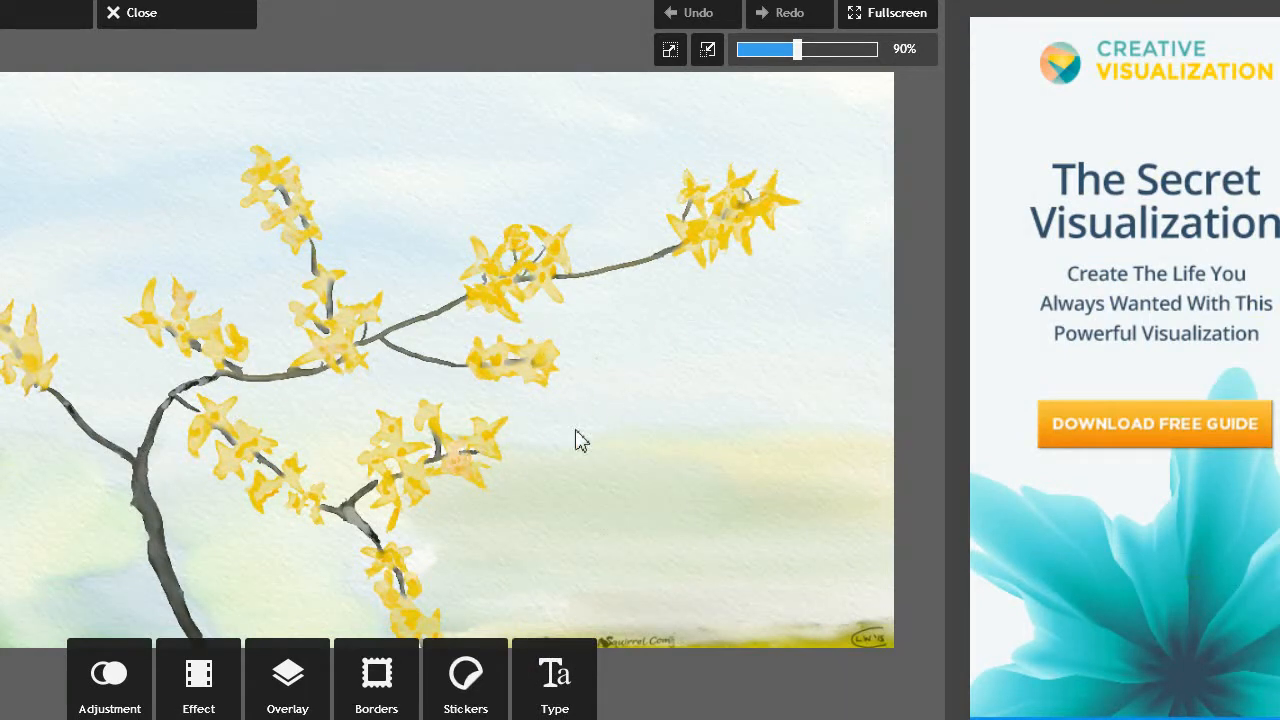
- Start adding text to the painting from the Novelty type category and choose the Leafy glade font
{"action": "left_click", "coordinate": [566, 687]}
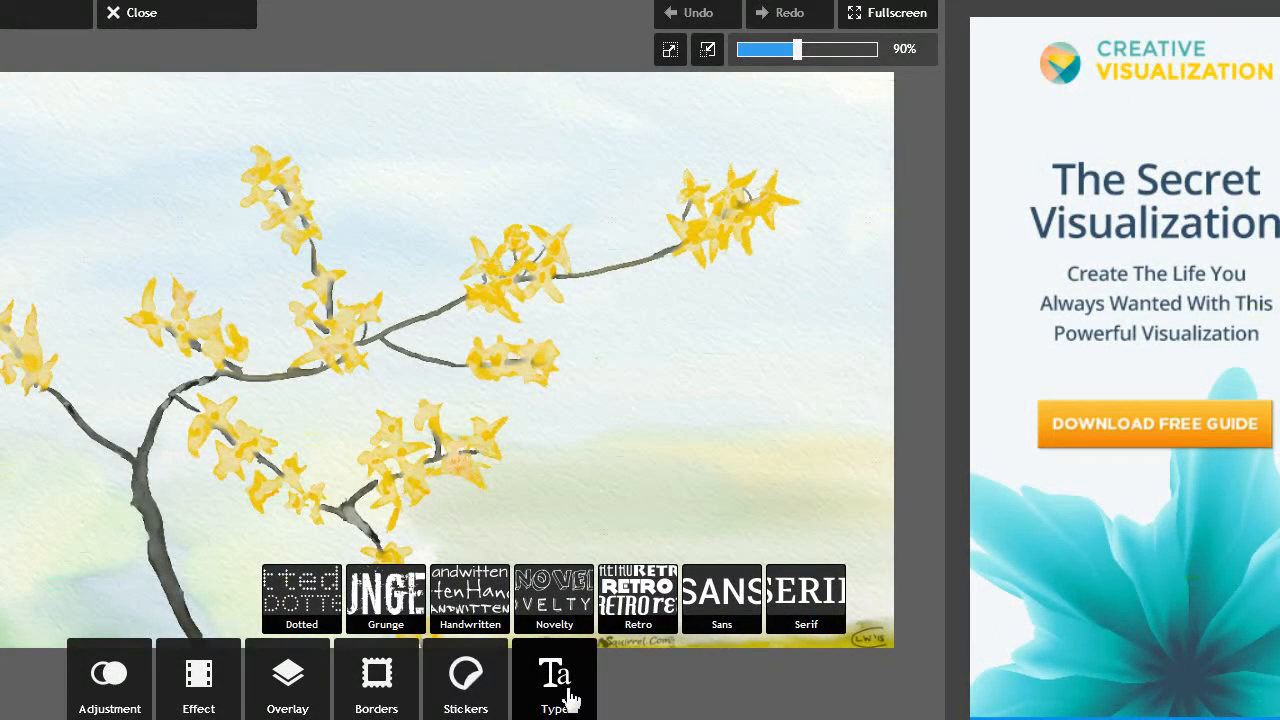
{"action": "left_click", "coordinate": [555, 612]}
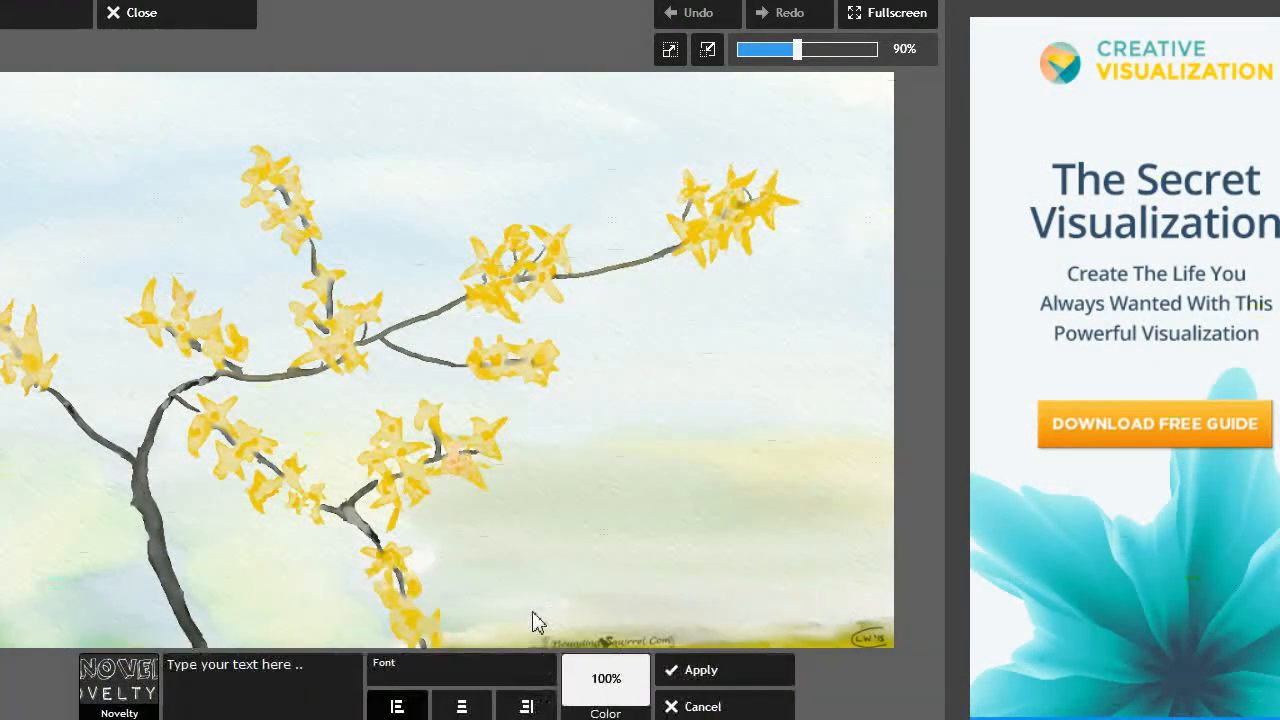
{"action": "left_click", "coordinate": [520, 676]}
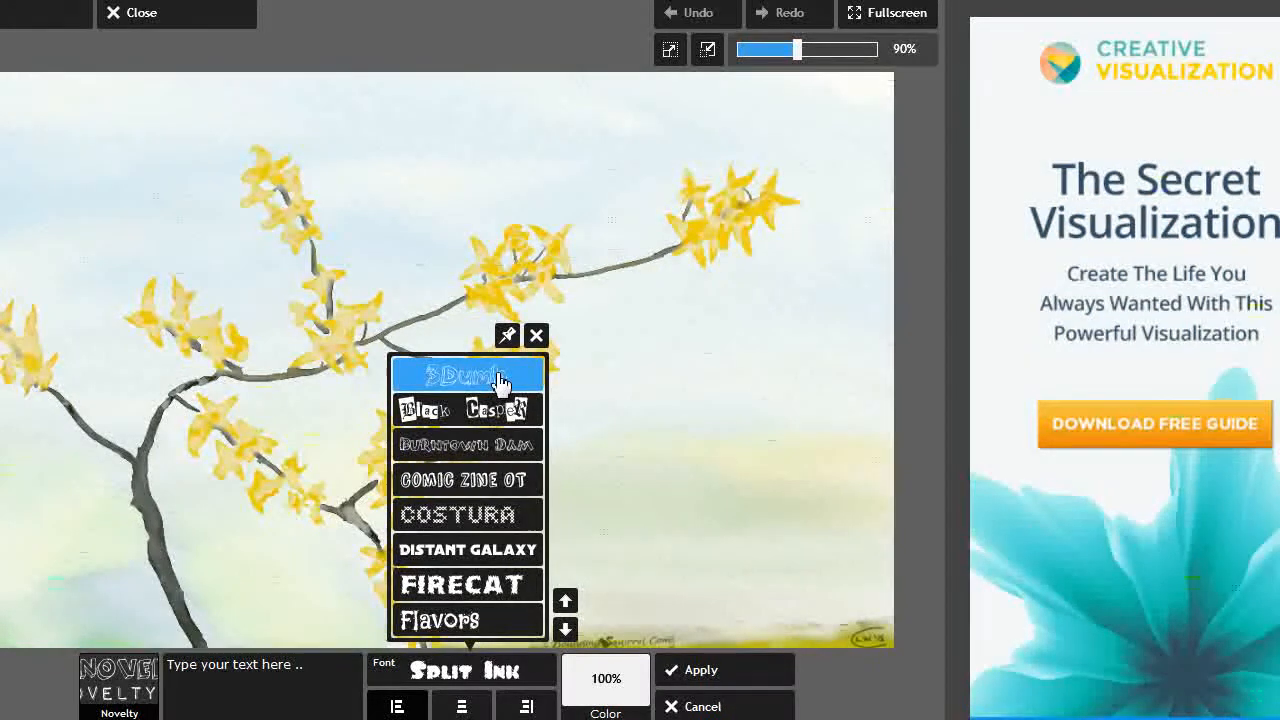
{"action": "left_click", "coordinate": [565, 628]}
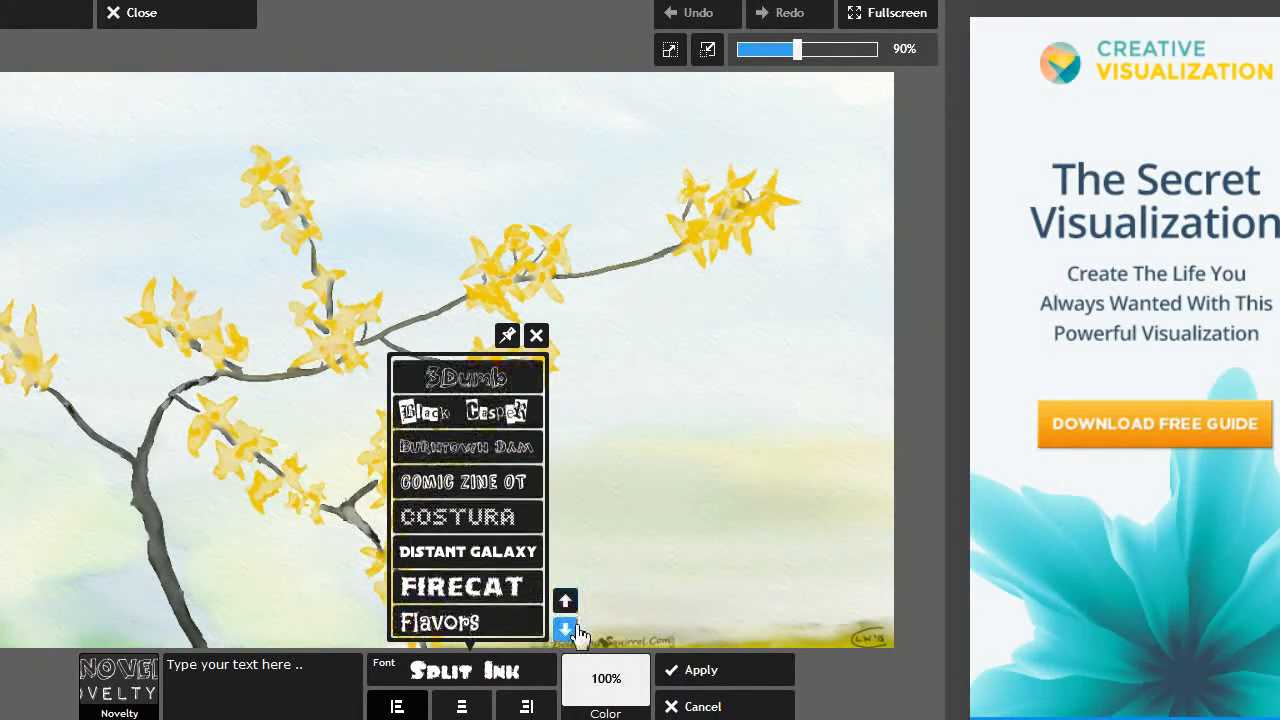
{"action": "left_click", "coordinate": [566, 632]}
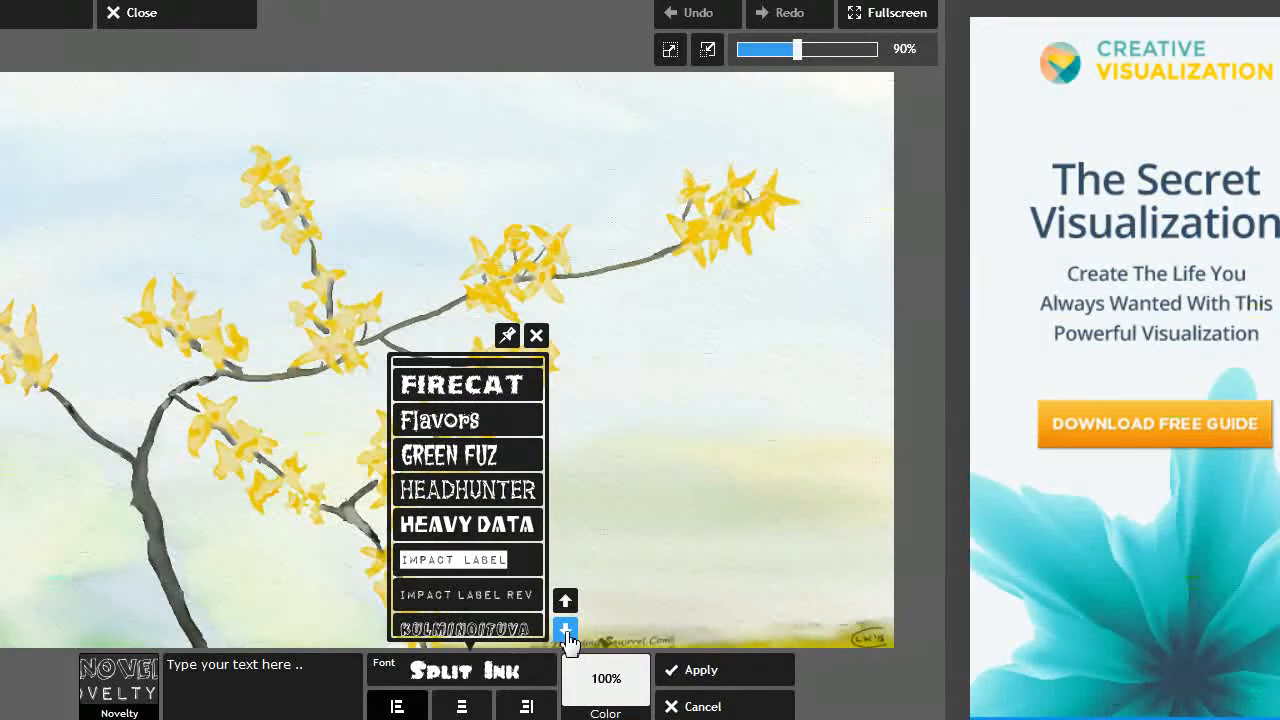
{"action": "left_click", "coordinate": [566, 632]}
{"action": "left_click", "coordinate": [566, 630]}
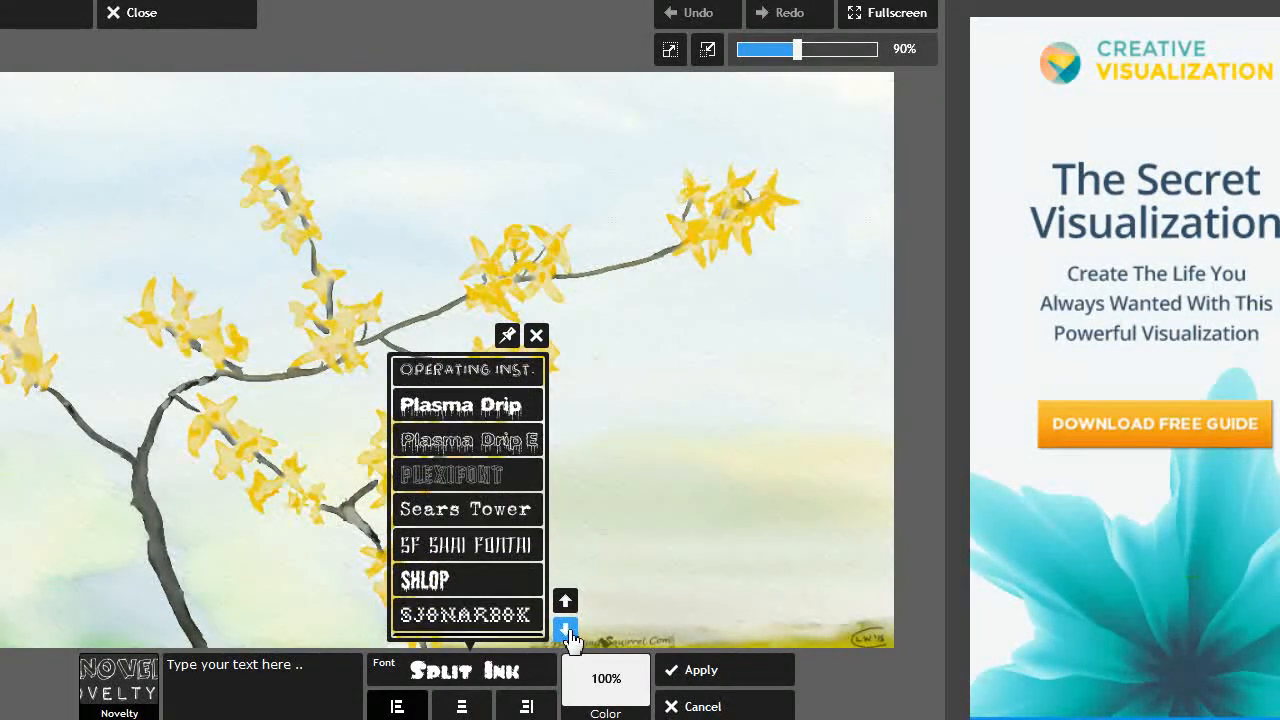
{"action": "left_click", "coordinate": [566, 630]}
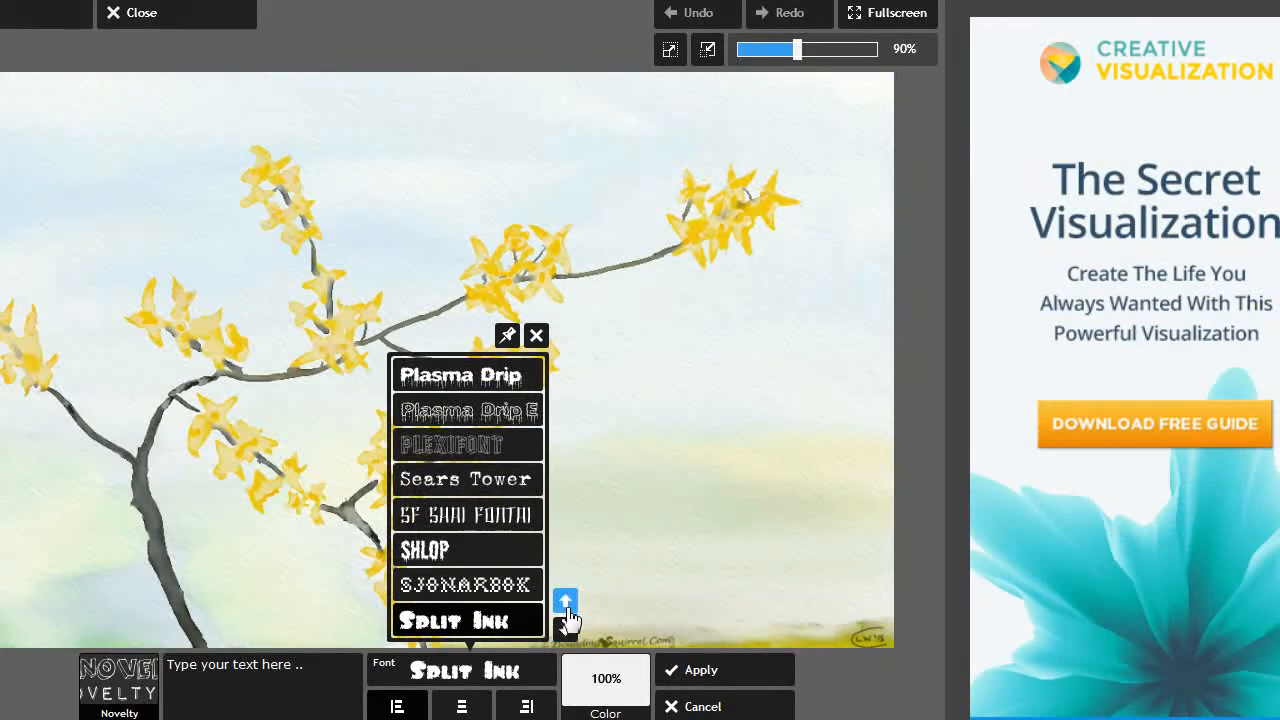
{"action": "left_click", "coordinate": [566, 601]}
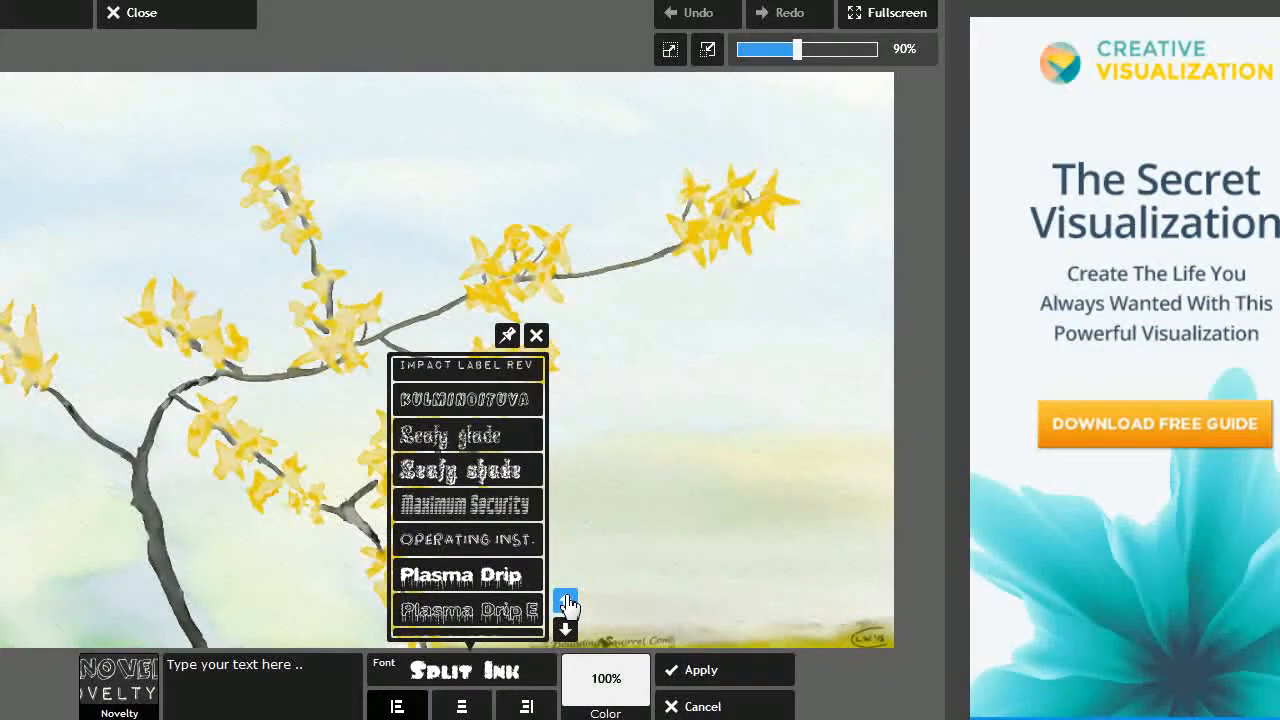
{"action": "left_click", "coordinate": [566, 601]}
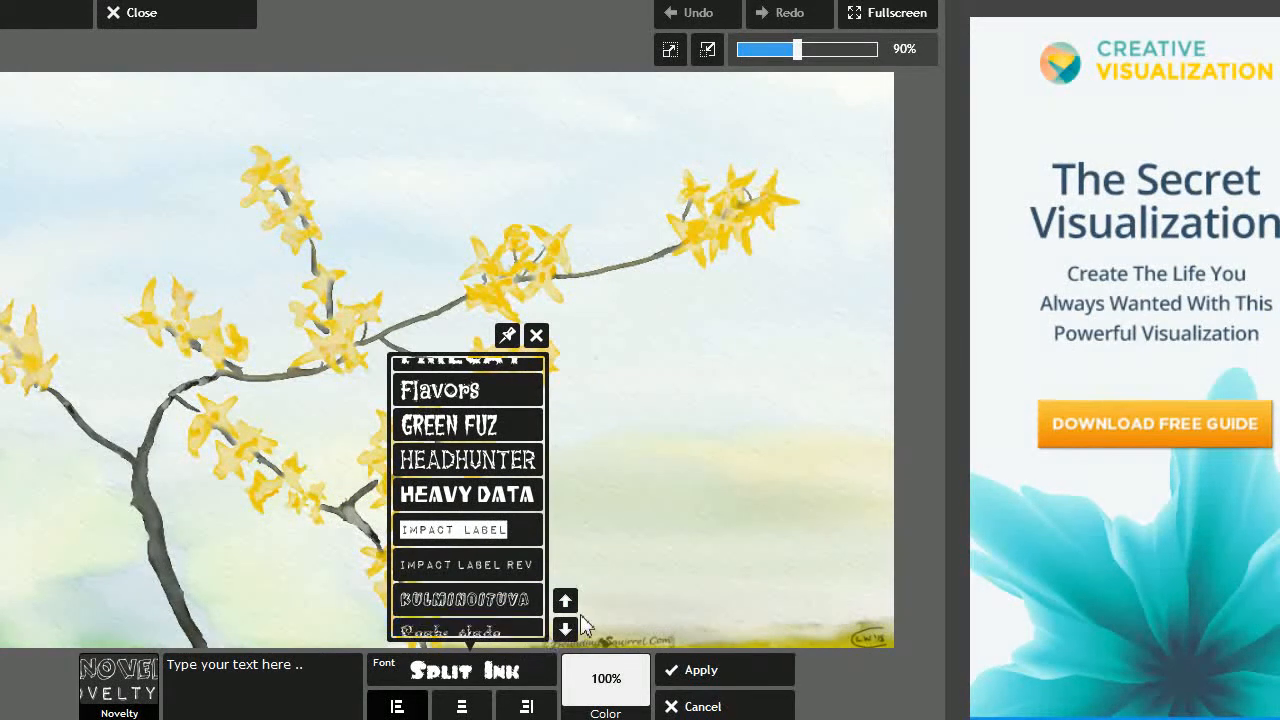
{"action": "left_click", "coordinate": [566, 601]}
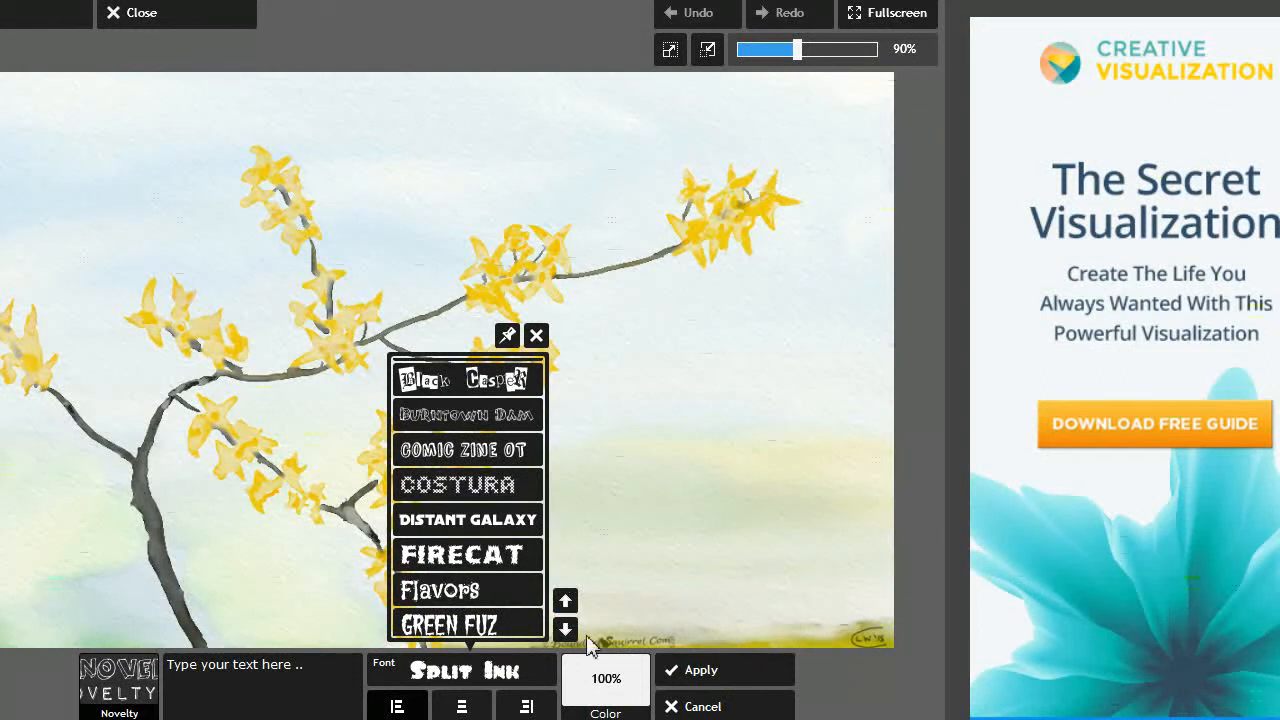
{"action": "left_click", "coordinate": [566, 629]}
{"action": "left_click", "coordinate": [566, 629]}
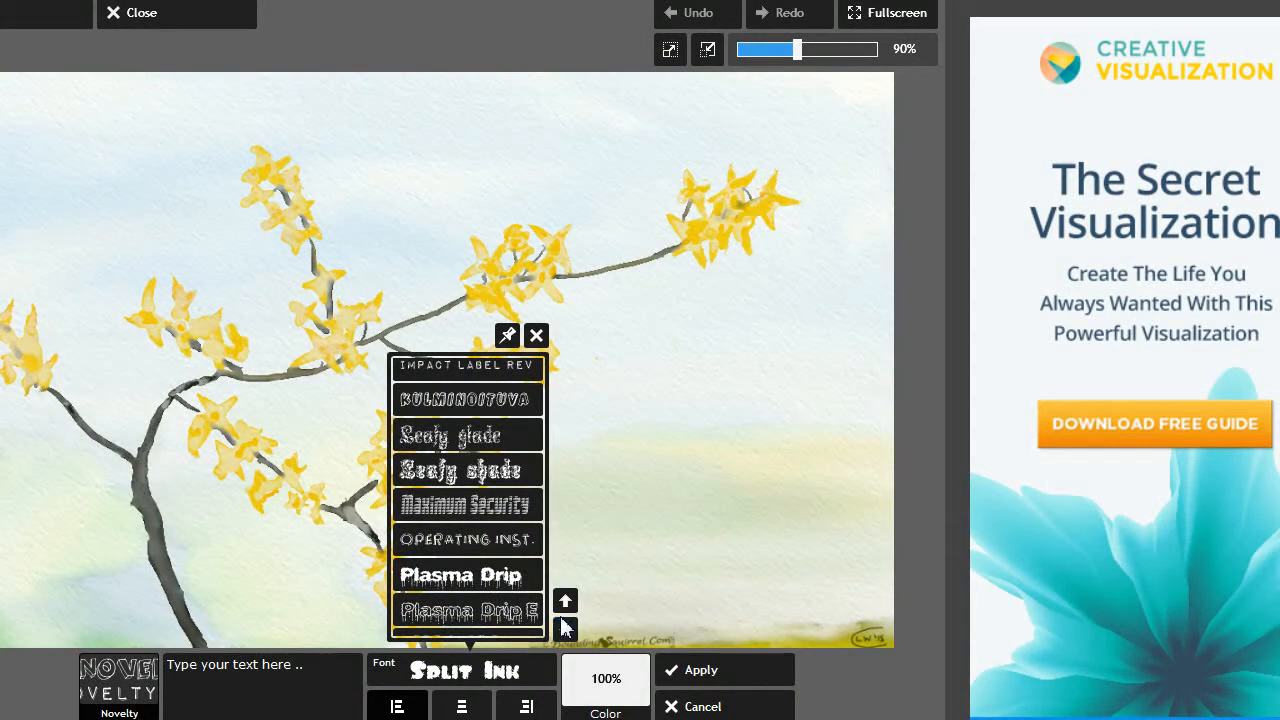
{"action": "left_click", "coordinate": [483, 438]}
- Enter the text "Spring" on the first line and "Has Sprung" on the second line
{"action": "left_click", "coordinate": [320, 670]}
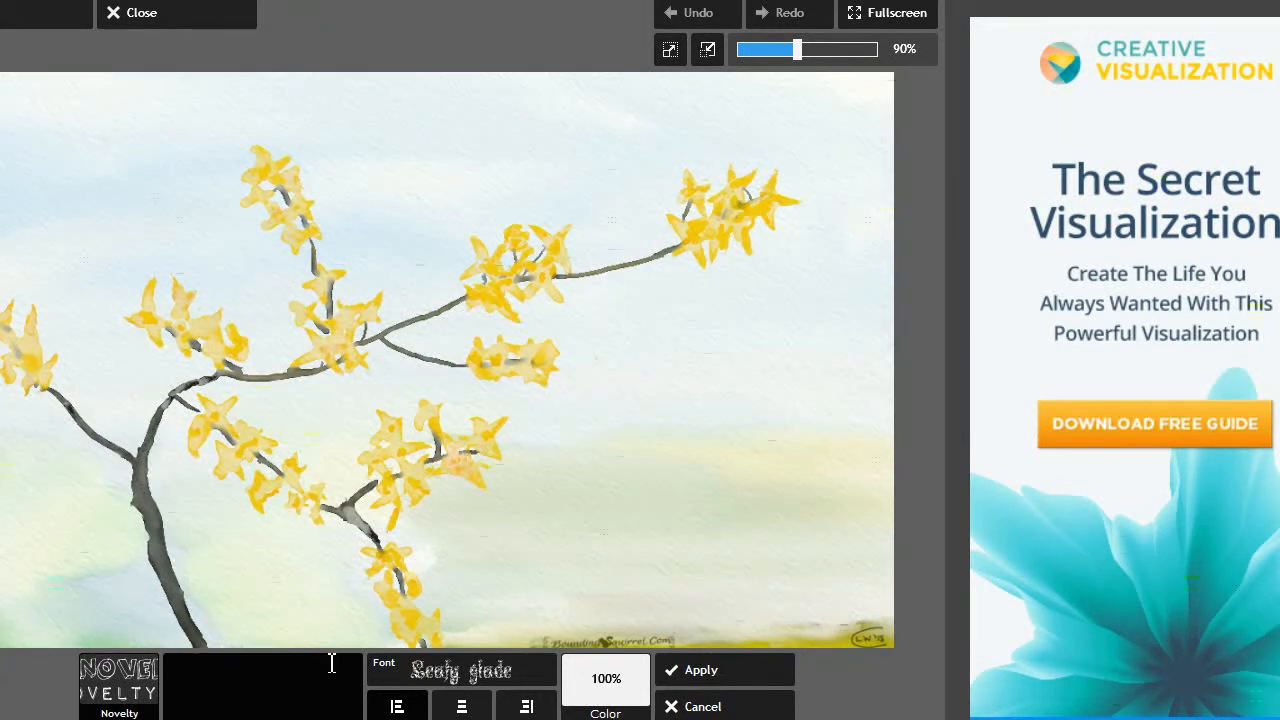
{"action": "type", "text": "S"}
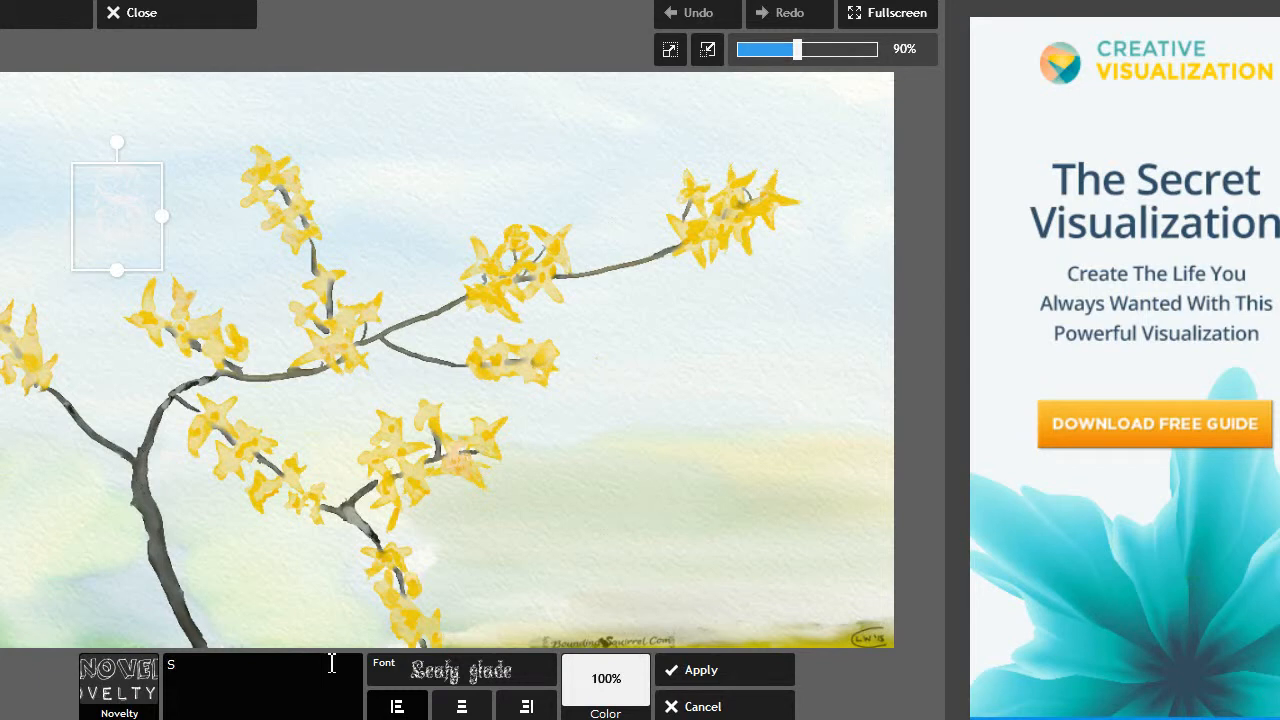
{"action": "type", "text": "prin"}
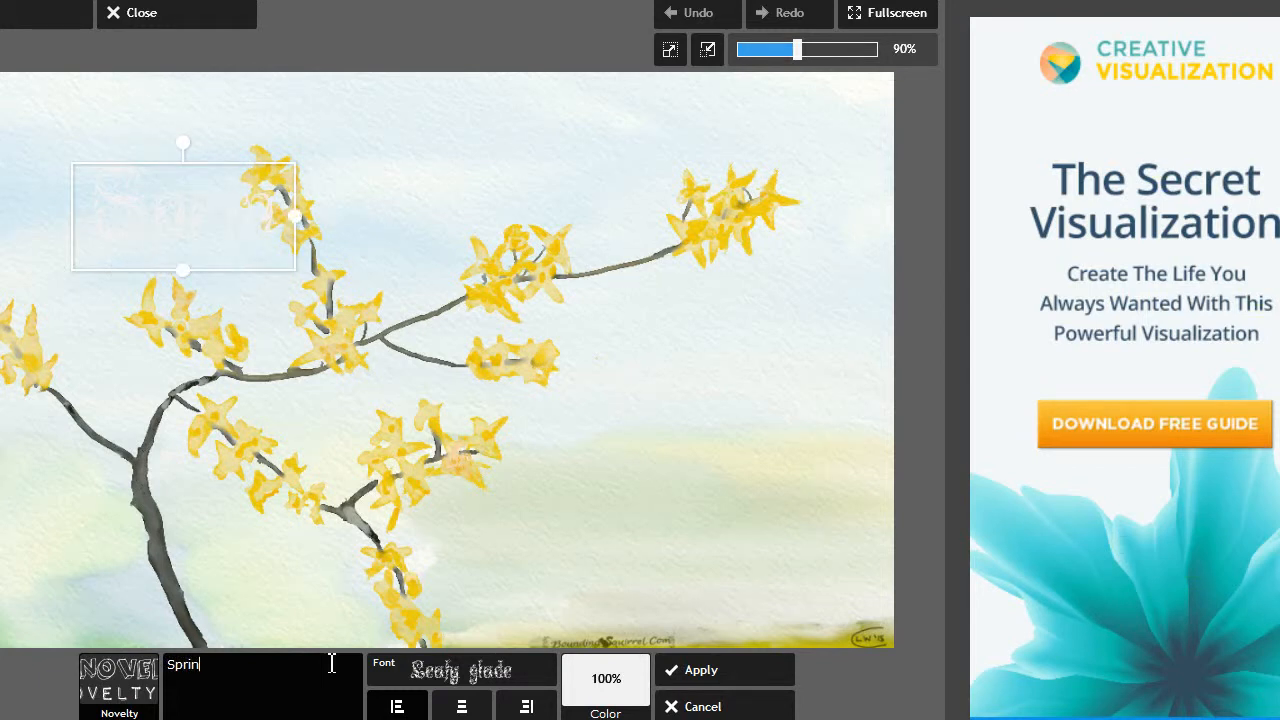
{"action": "type", "text": "g"}
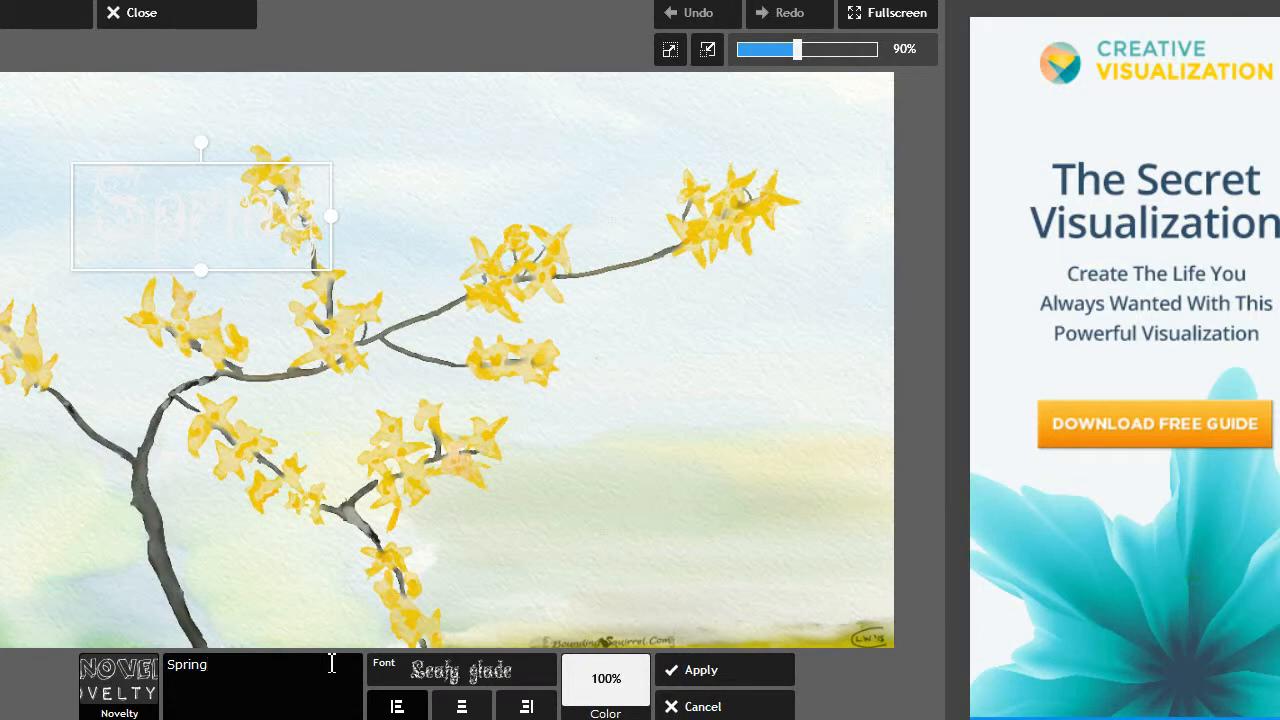
{"action": "key", "text": "Return"}
{"action": "type", "text": "Has"}
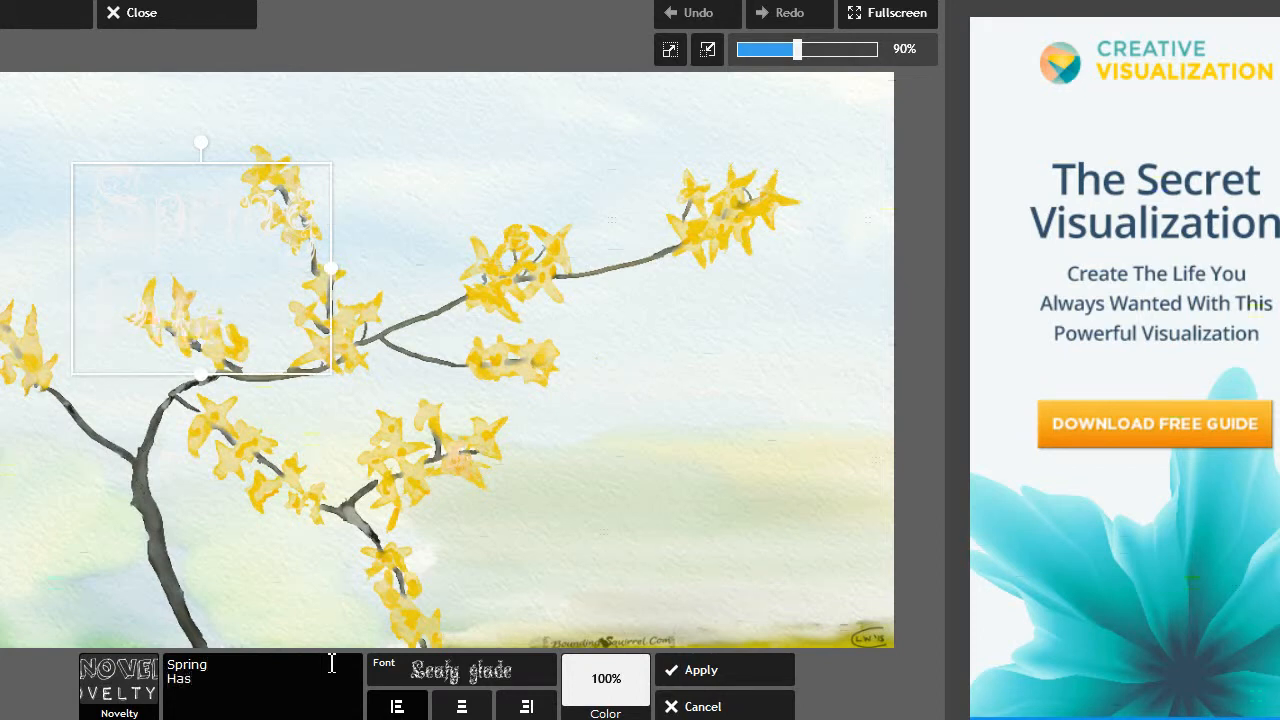
{"action": "type", "text": " Sprung"}
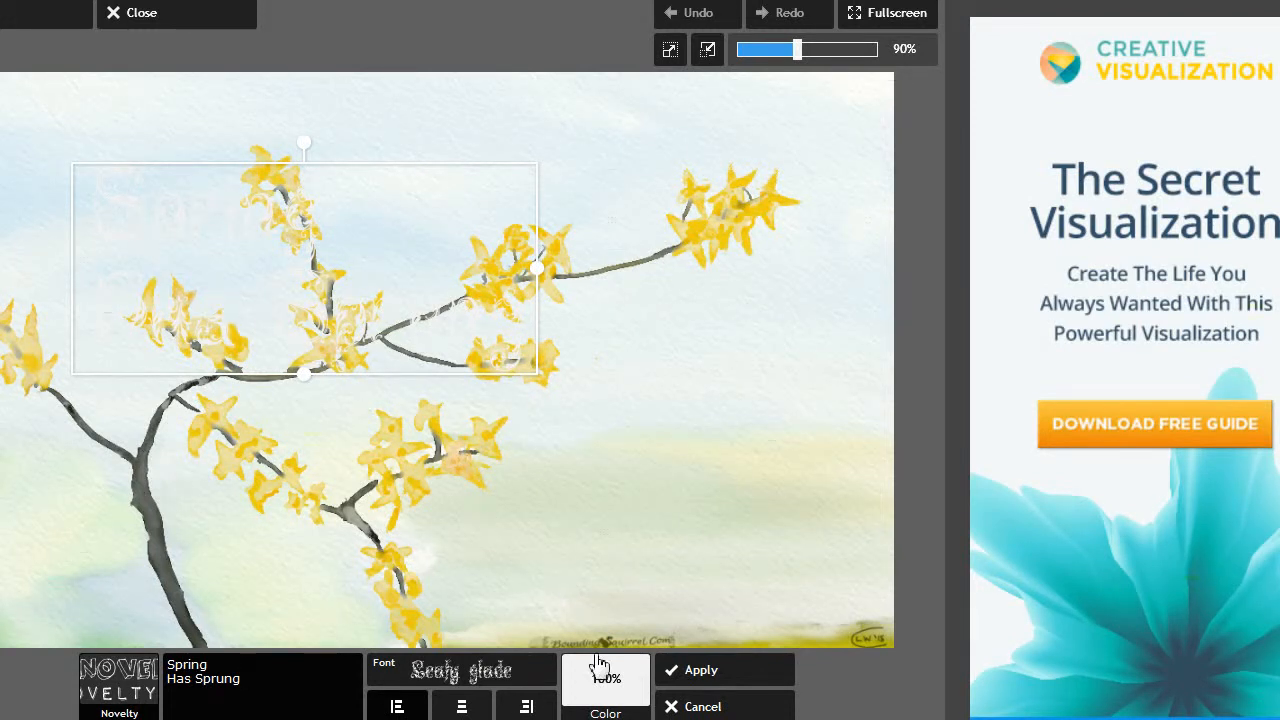
- Colour the text a medium olive green with a yellow-green hue
{"action": "left_click", "coordinate": [603, 680]}
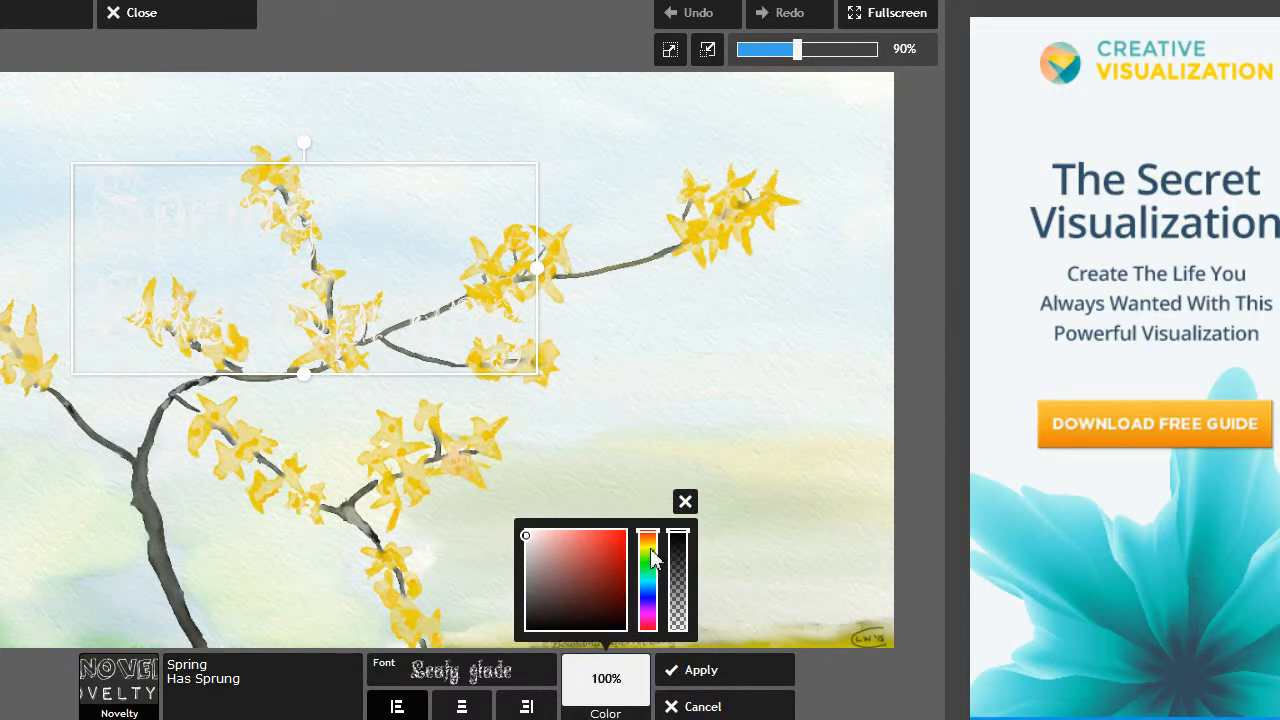
{"action": "left_click", "coordinate": [650, 548]}
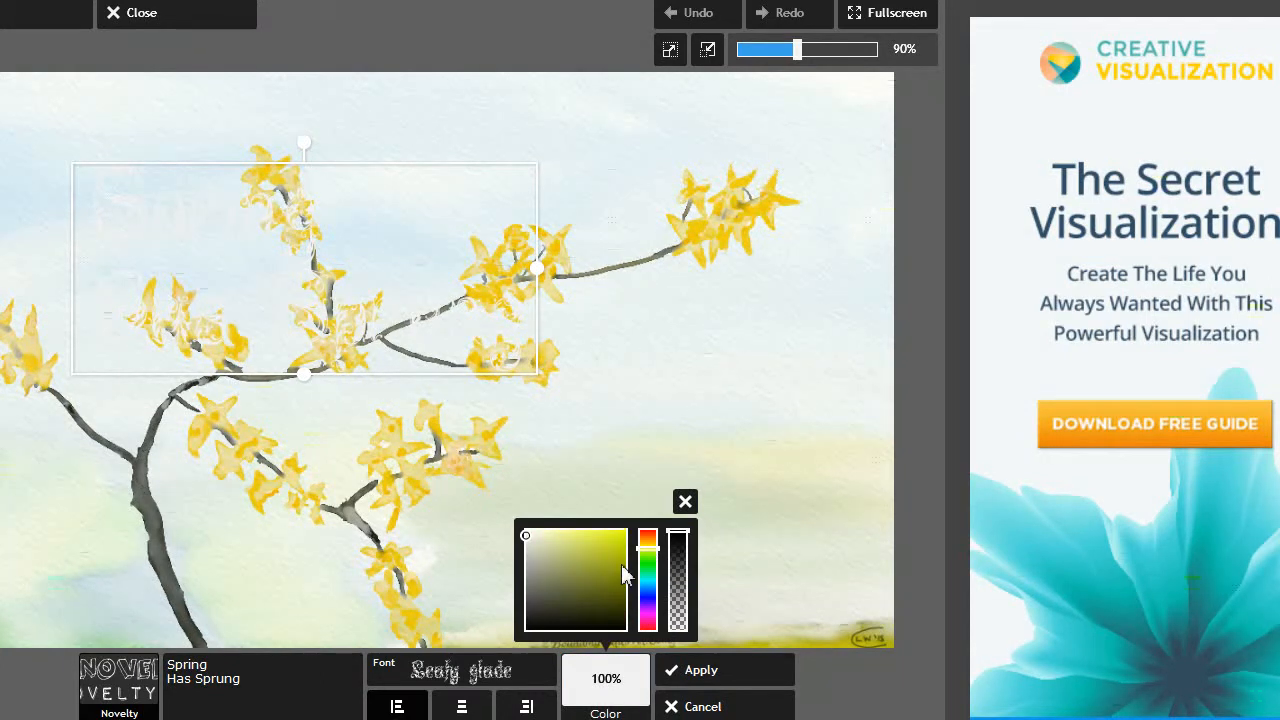
{"action": "left_click", "coordinate": [604, 596]}
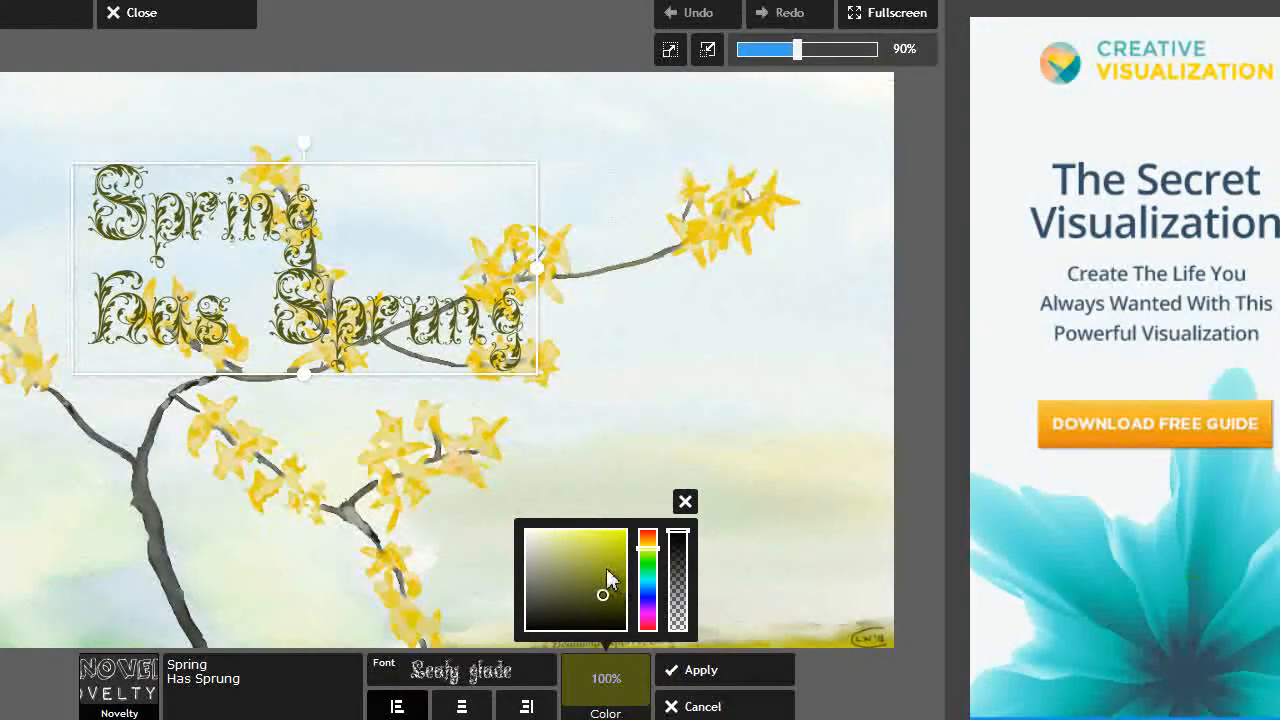
{"action": "left_click", "coordinate": [605, 568]}
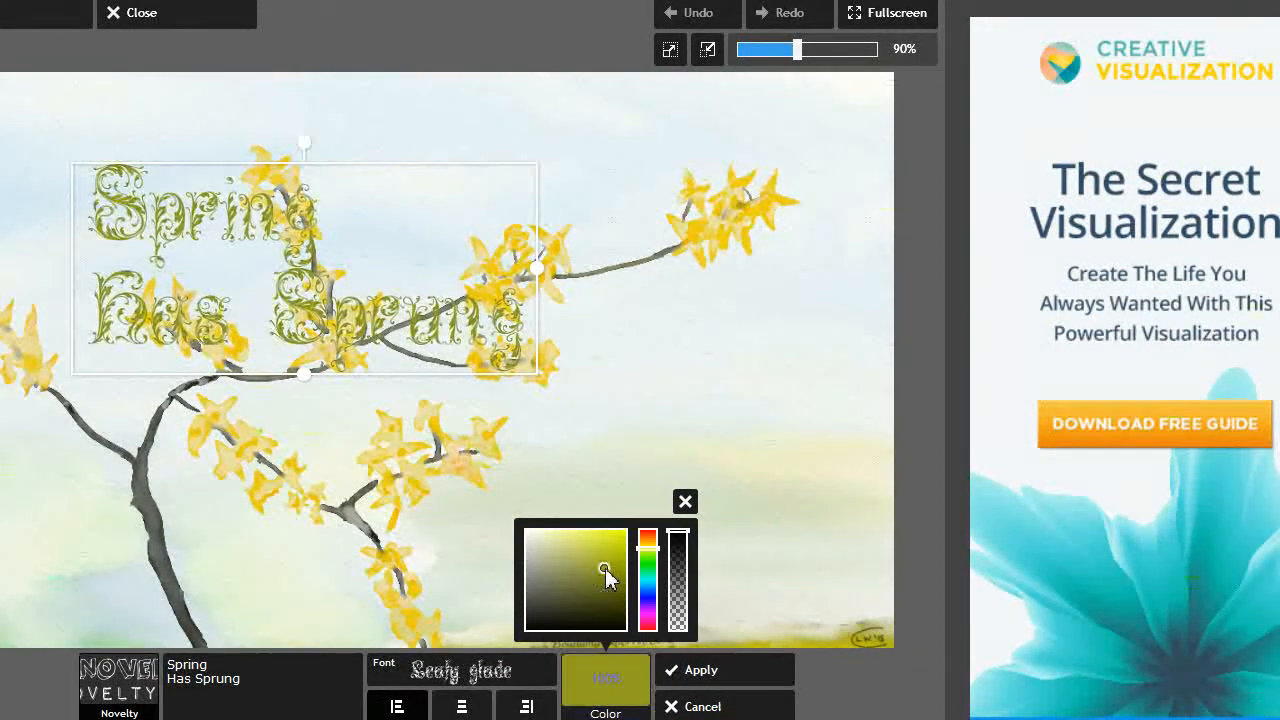
- Change the font of the "Spring Has Sprung" text to 3Dumb
{"action": "left_click", "coordinate": [460, 676]}
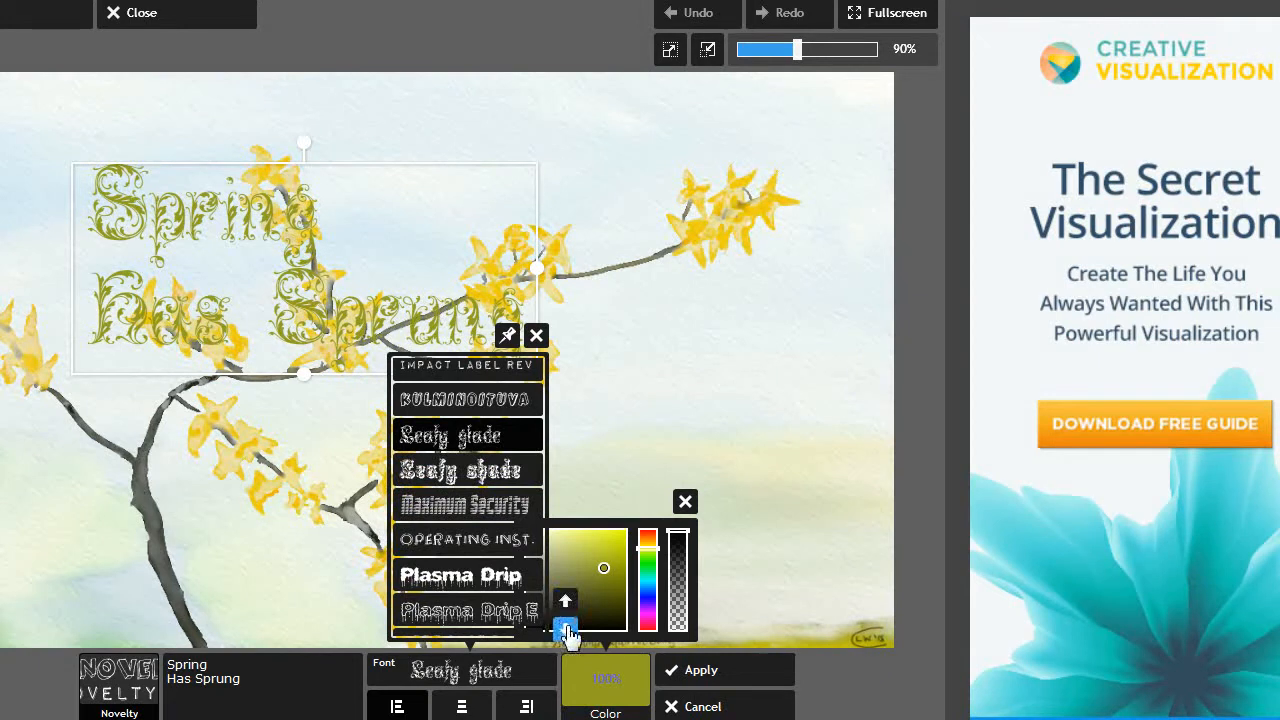
{"action": "left_click", "coordinate": [566, 628]}
{"action": "left_click", "coordinate": [566, 628]}
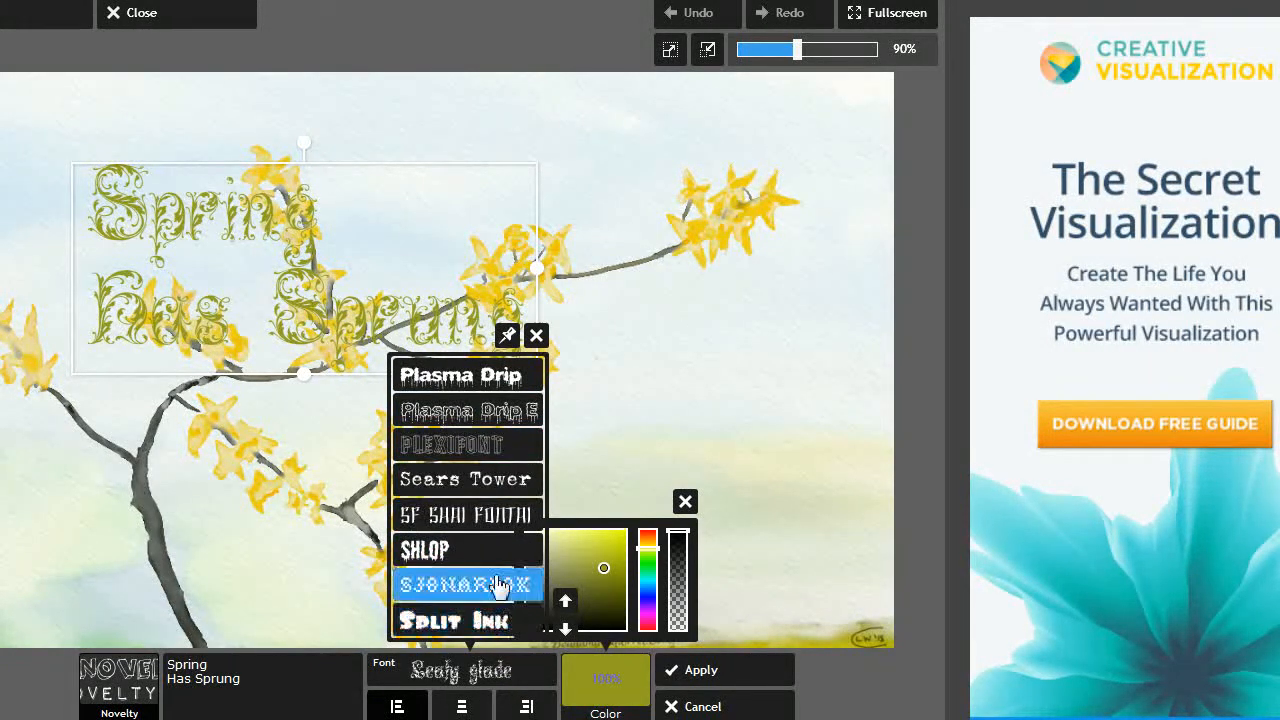
{"action": "left_click", "coordinate": [565, 600]}
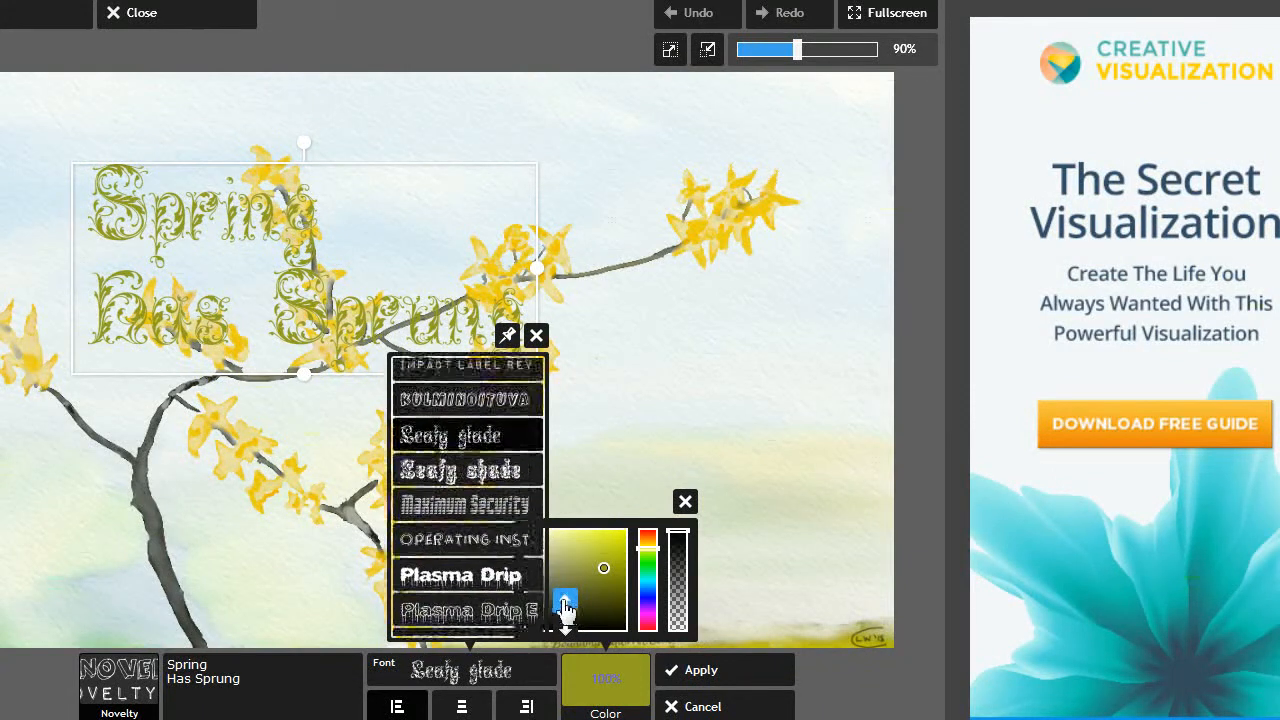
{"action": "left_click", "coordinate": [565, 604]}
{"action": "left_click", "coordinate": [565, 603]}
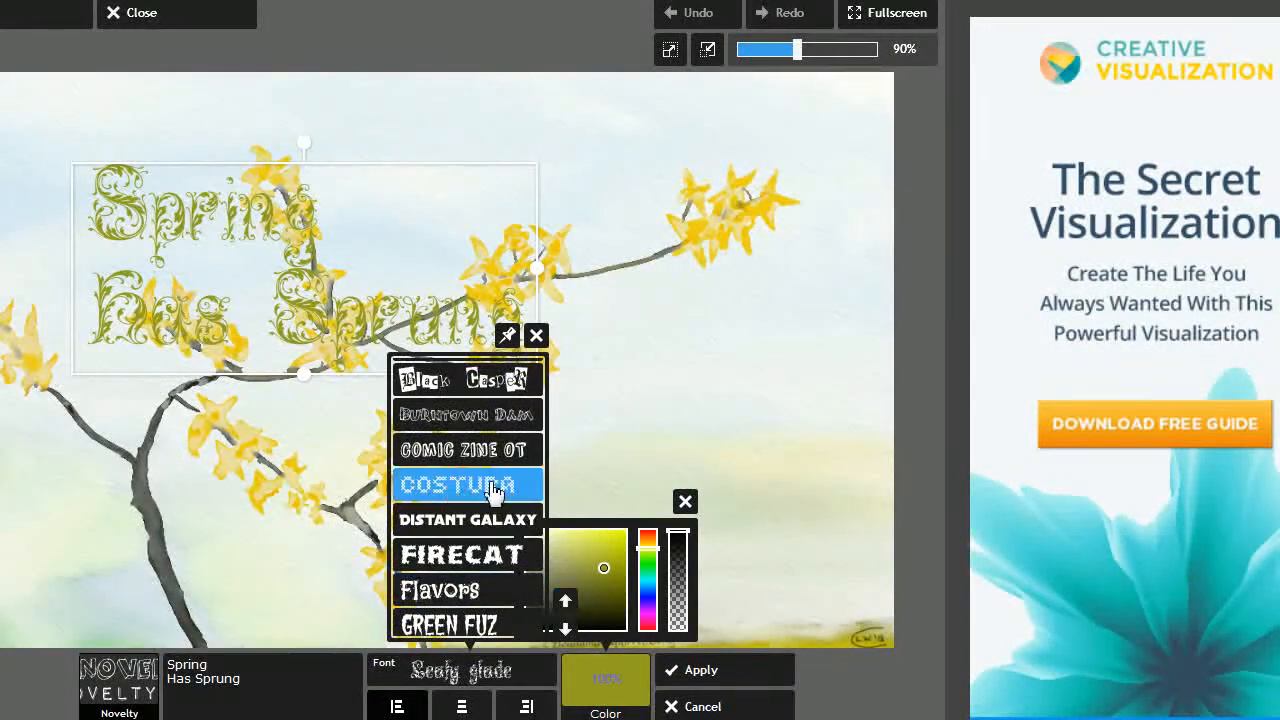
{"action": "left_click", "coordinate": [565, 600]}
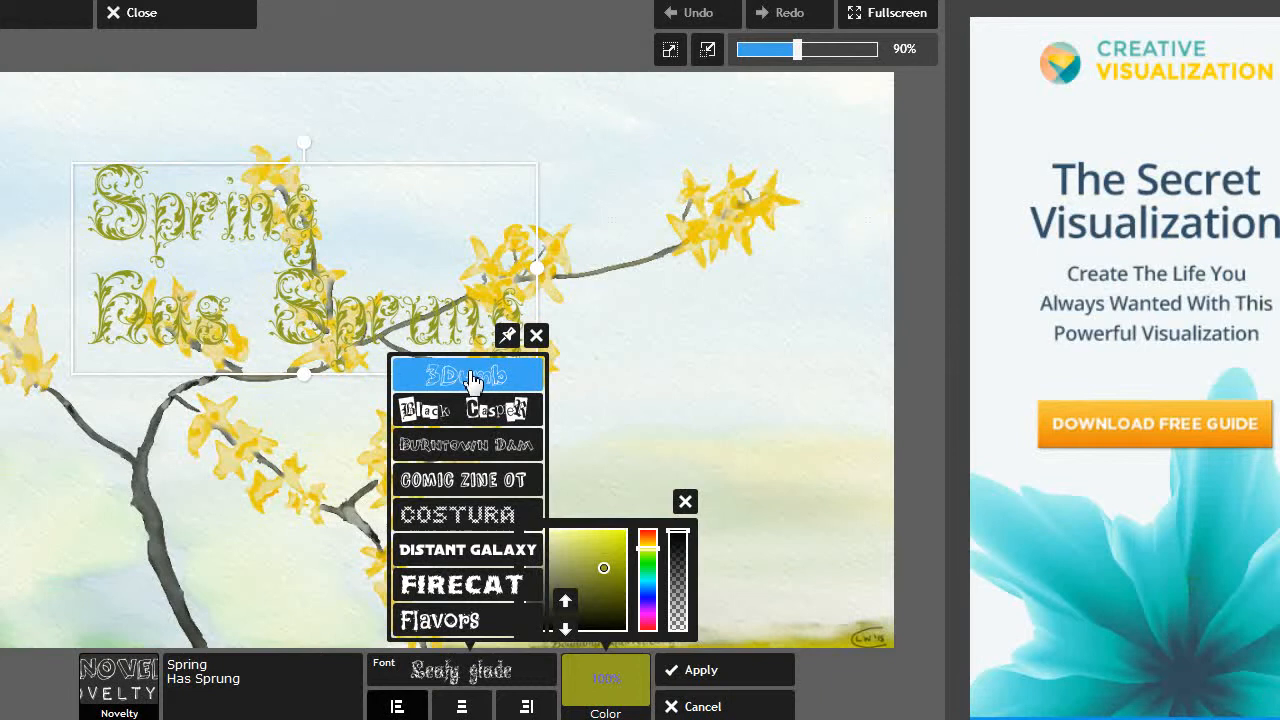
{"action": "left_click", "coordinate": [472, 378]}
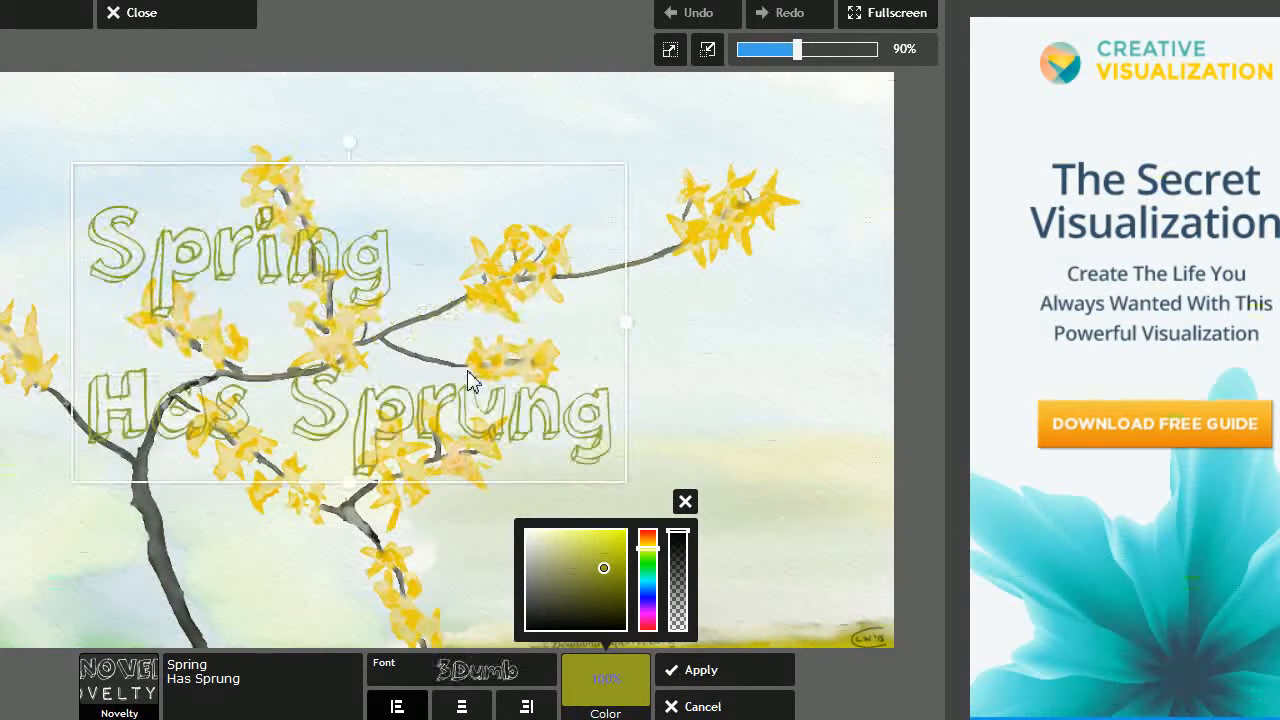
- Shrink the text block and place it in the open area at the painting's lower right, clear of the branches
{"action": "left_click_drag", "start_coordinate": [444, 428], "coordinate": [657, 451]}
{"action": "left_click_drag", "start_coordinate": [846, 358], "coordinate": [770, 380]}
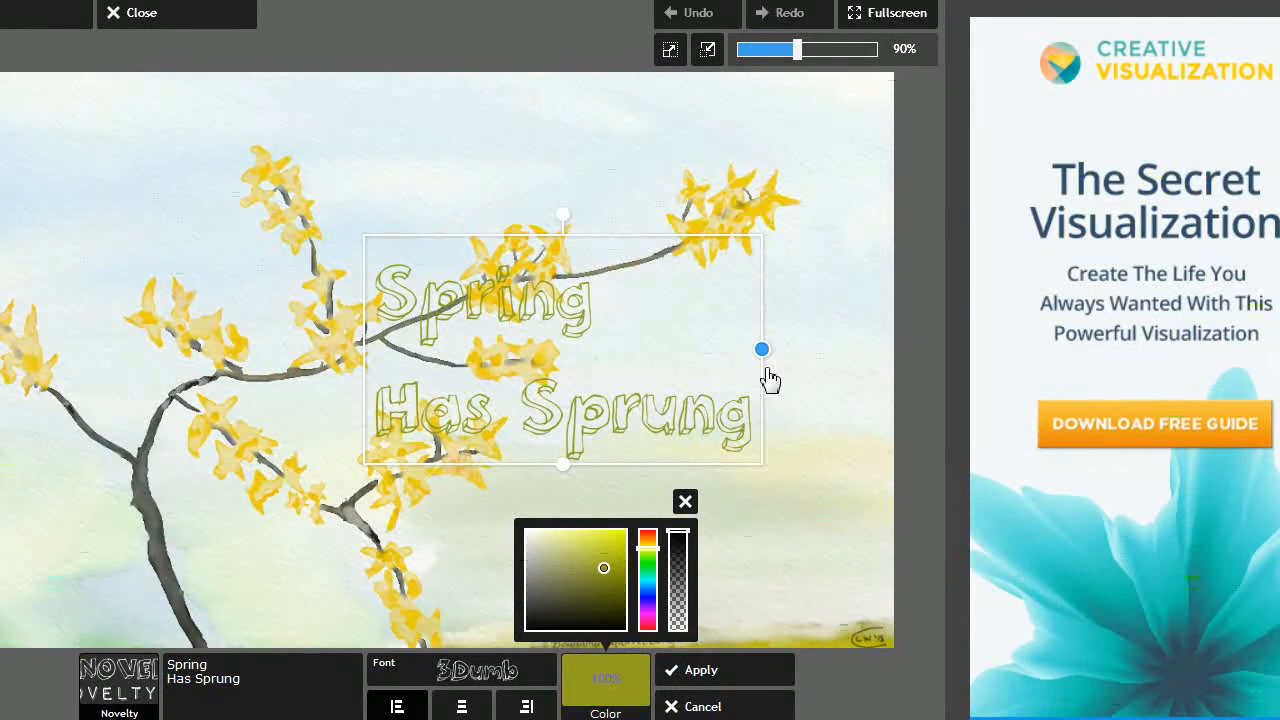
{"action": "left_click_drag", "start_coordinate": [770, 380], "coordinate": [828, 355]}
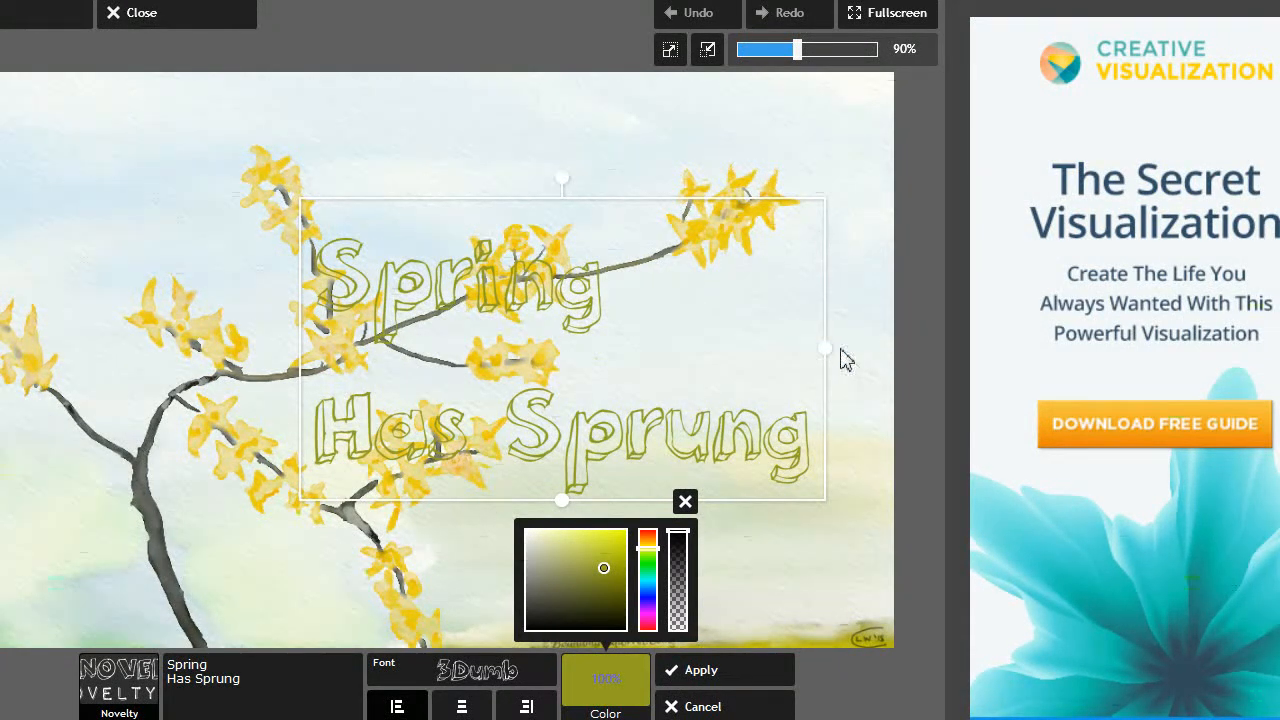
{"action": "left_click_drag", "start_coordinate": [830, 357], "coordinate": [750, 415]}
{"action": "left_click_drag", "start_coordinate": [571, 371], "coordinate": [684, 483]}
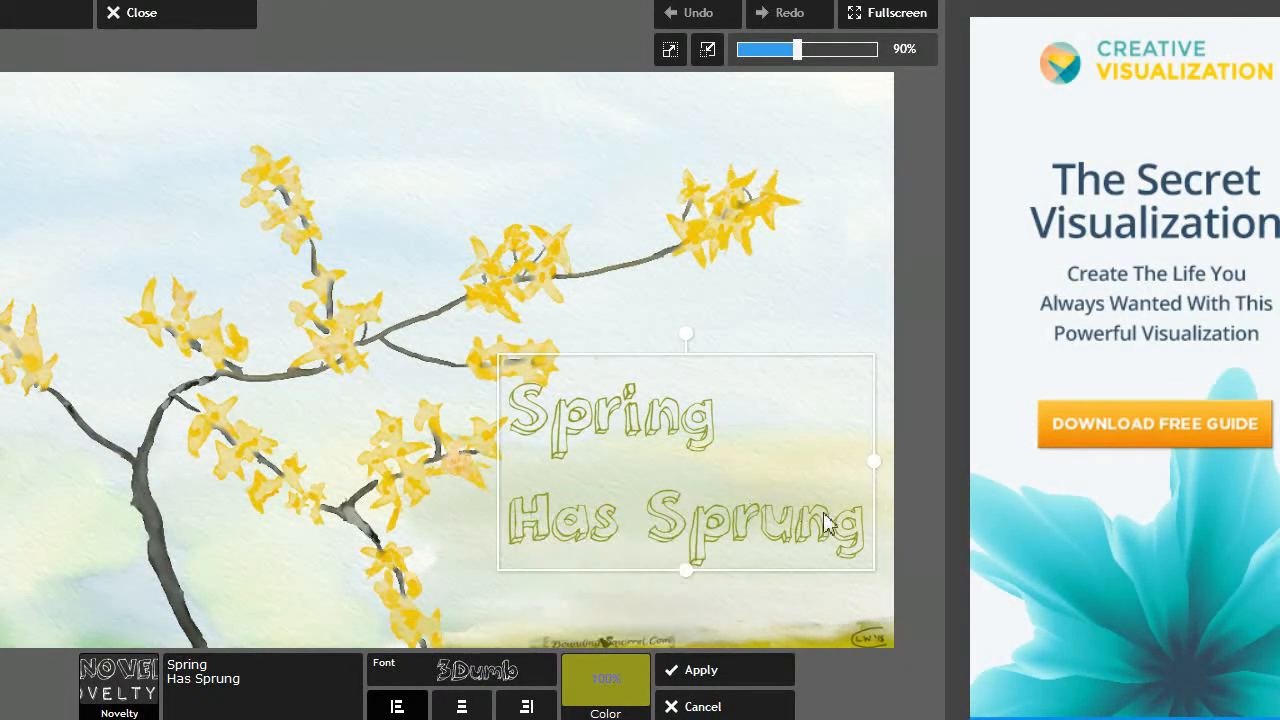
- Shrink the text block slightly and tilt it very slightly clockwise in the open area beside the branches
{"action": "left_click_drag", "start_coordinate": [875, 467], "coordinate": [846, 460]}
{"action": "left_click_drag", "start_coordinate": [676, 470], "coordinate": [667, 477]}
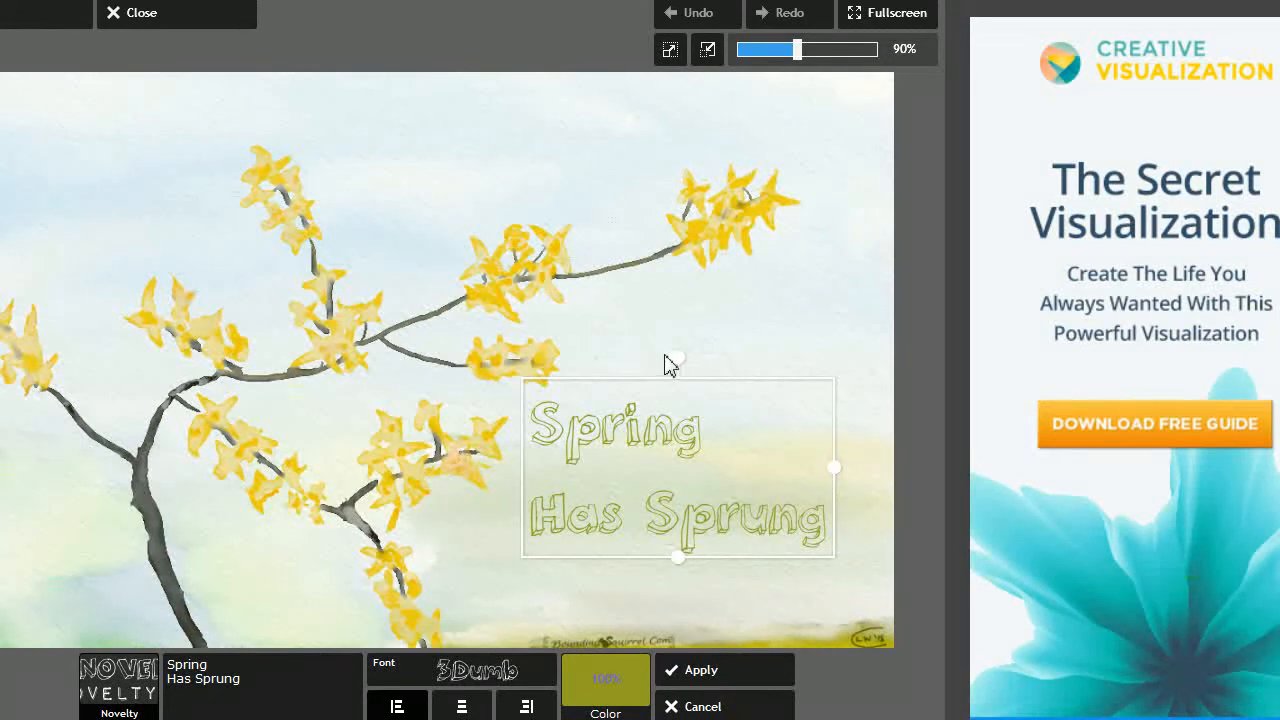
{"action": "mouse_move", "coordinate": [681, 360]}
{"action": "left_mouse_down"}
{"action": "mouse_move", "coordinate": [700, 390]}
{"action": "mouse_move", "coordinate": [663, 363]}
{"action": "mouse_move", "coordinate": [684, 372]}
{"action": "left_mouse_up"}
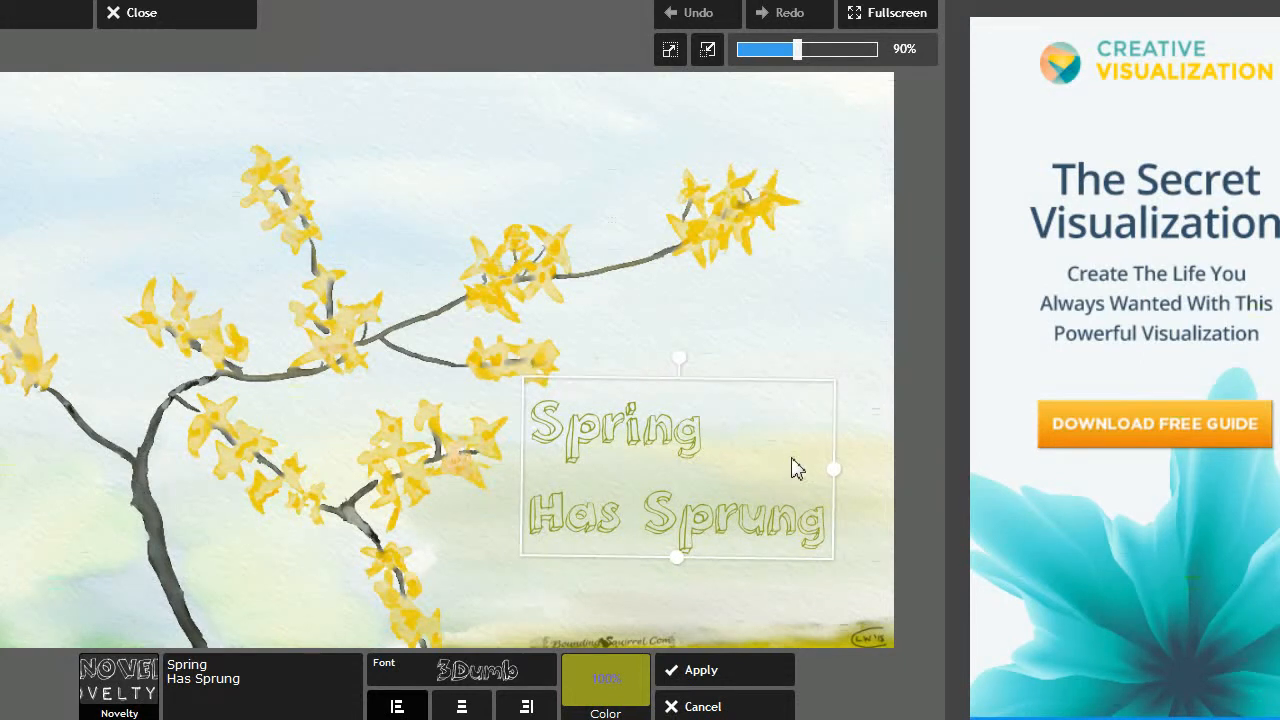
- Fine-tune the tilted text block, making it slightly larger and shifting it a little lower, clear of the flowers
{"action": "left_click_drag", "start_coordinate": [835, 472], "coordinate": [851, 494]}
{"action": "left_click_drag", "start_coordinate": [676, 447], "coordinate": [683, 470]}
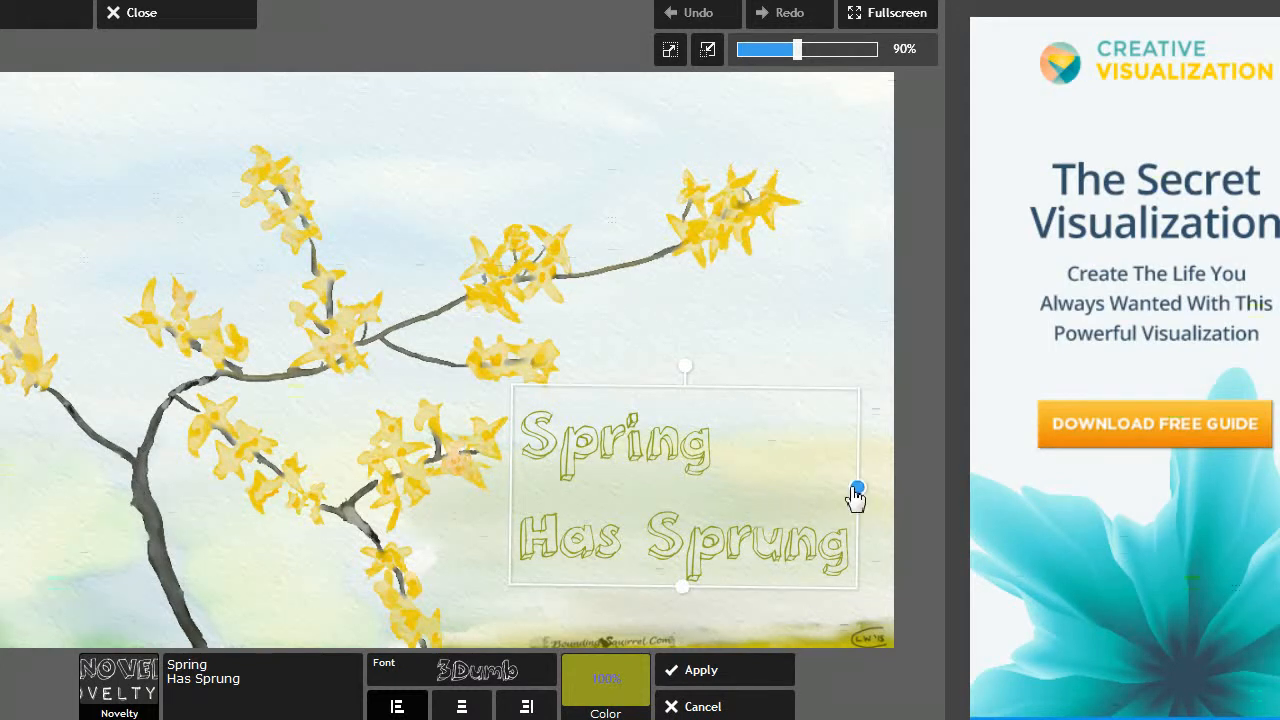
{"action": "left_click_drag", "start_coordinate": [863, 497], "coordinate": [850, 492]}
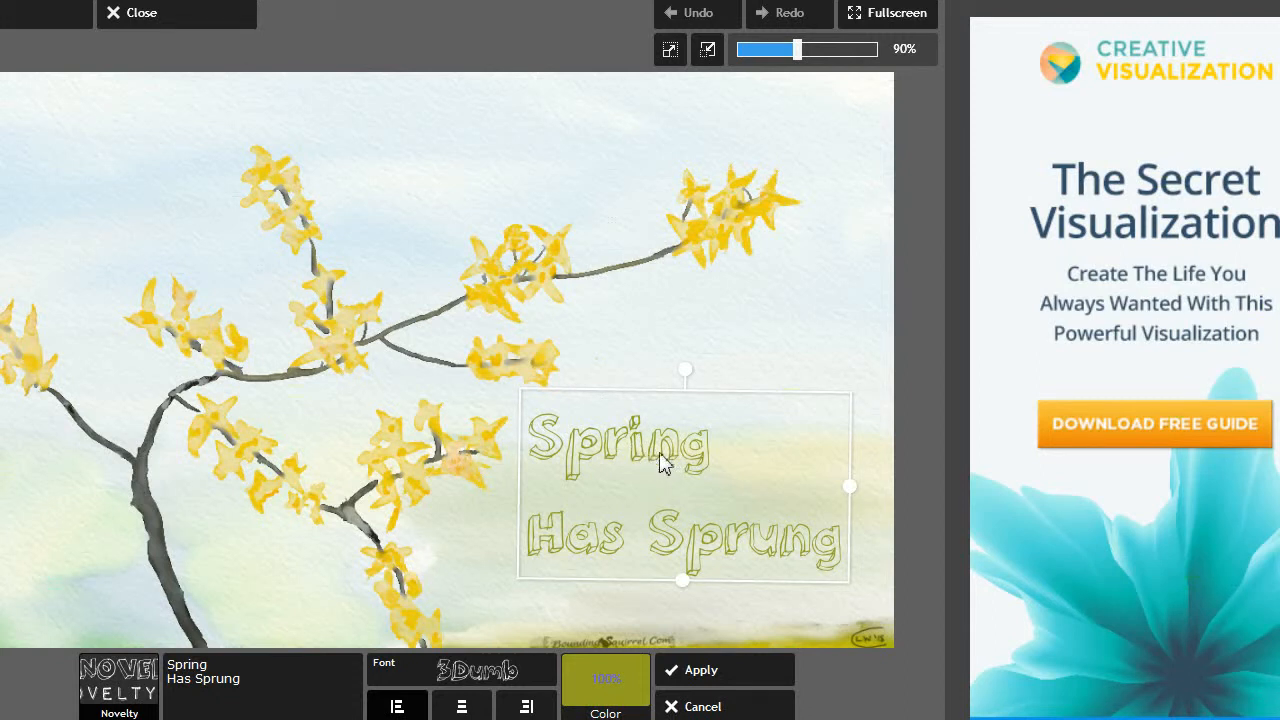
{"action": "mouse_move", "coordinate": [849, 487]}
{"action": "left_mouse_down"}
{"action": "mouse_move", "coordinate": [832, 492]}
{"action": "mouse_move", "coordinate": [855, 500]}
{"action": "left_mouse_up"}
{"action": "left_click", "coordinate": [640, 463]}
{"action": "mouse_move", "coordinate": [637, 468]}
{"action": "left_mouse_down"}
{"action": "mouse_move", "coordinate": [634, 446]}
{"action": "mouse_move", "coordinate": [632, 482]}
{"action": "mouse_move", "coordinate": [631, 440]}
{"action": "mouse_move", "coordinate": [633, 465]}
{"action": "left_mouse_up"}
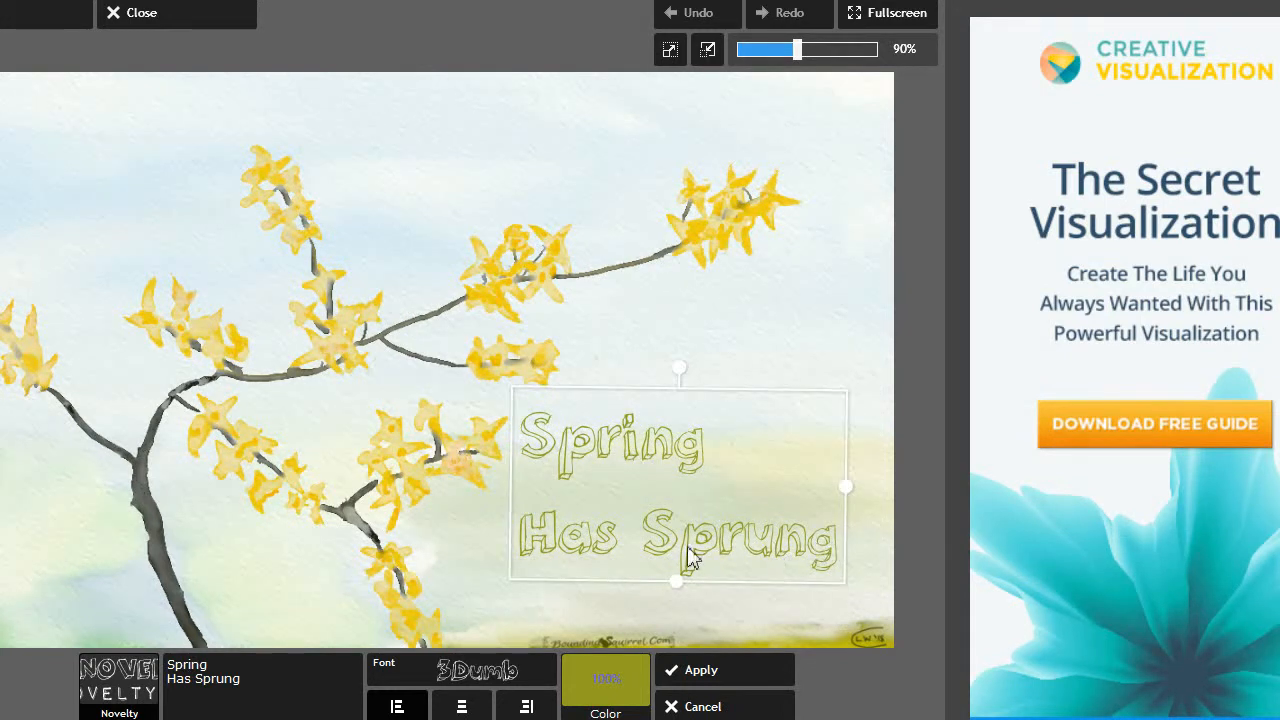
- Add an exclamation mark after "Sprung" in the caption
{"action": "left_click", "coordinate": [239, 668]}
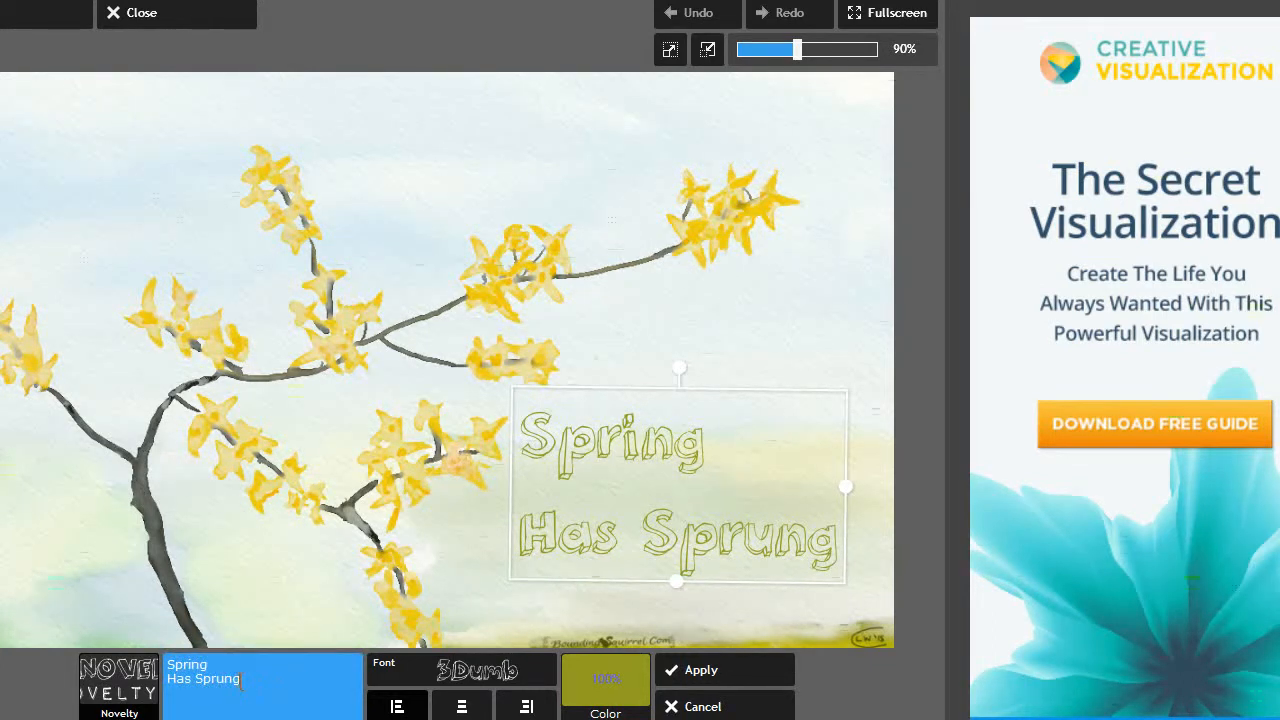
{"action": "left_click", "coordinate": [247, 681]}
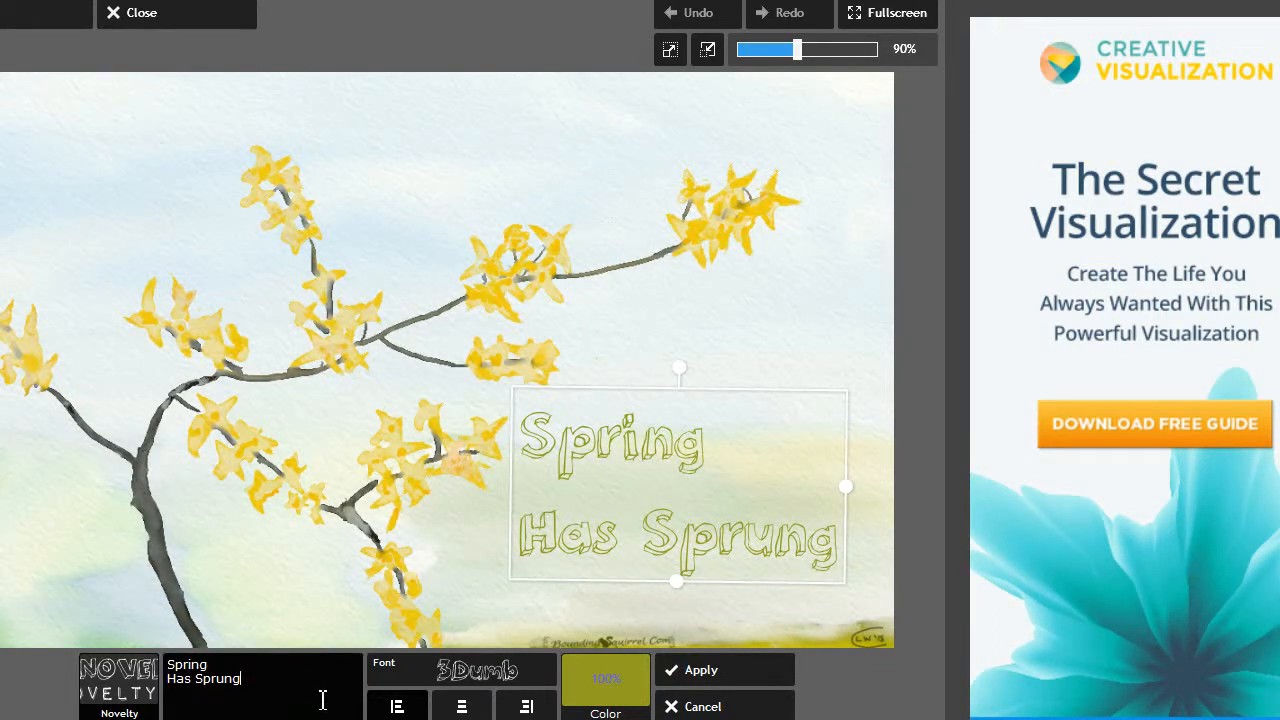
{"action": "type", "text": "!"}
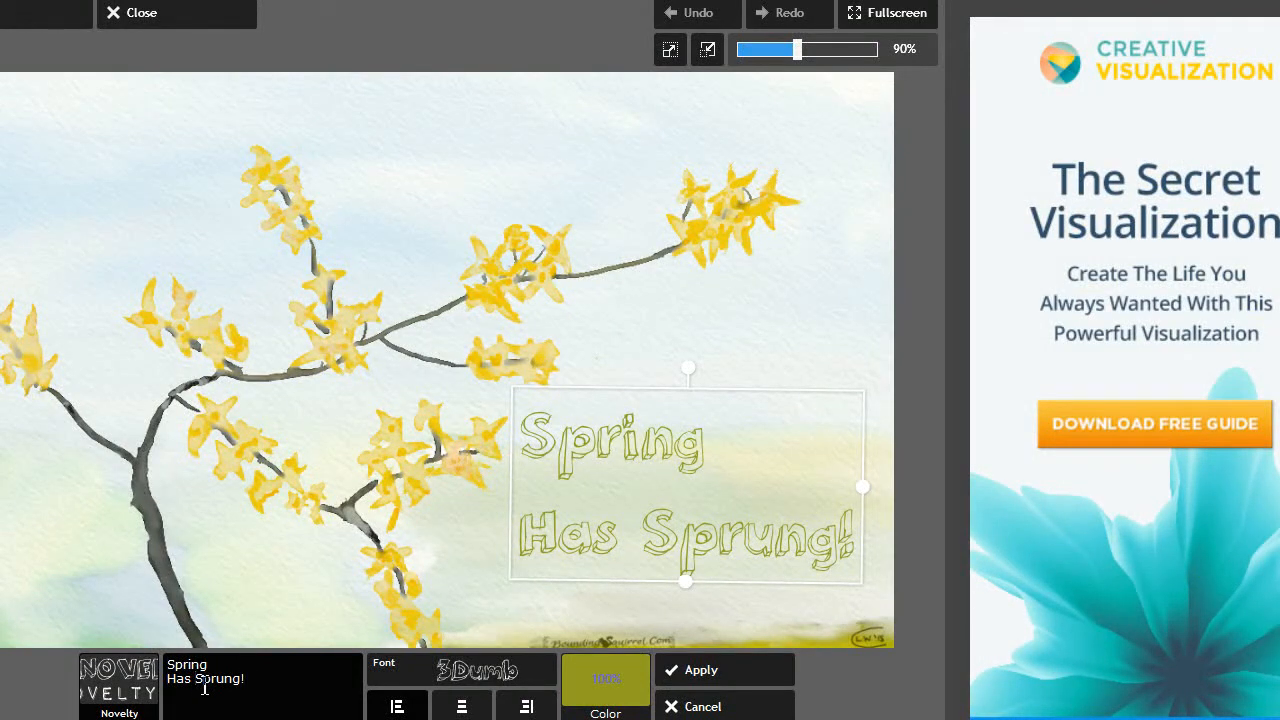
- Rearrange the caption into three centre-aligned lines, "Spring", "Has" and "Sprung!", fully inside the open area beside the branches
{"action": "key", "text": "Return"}
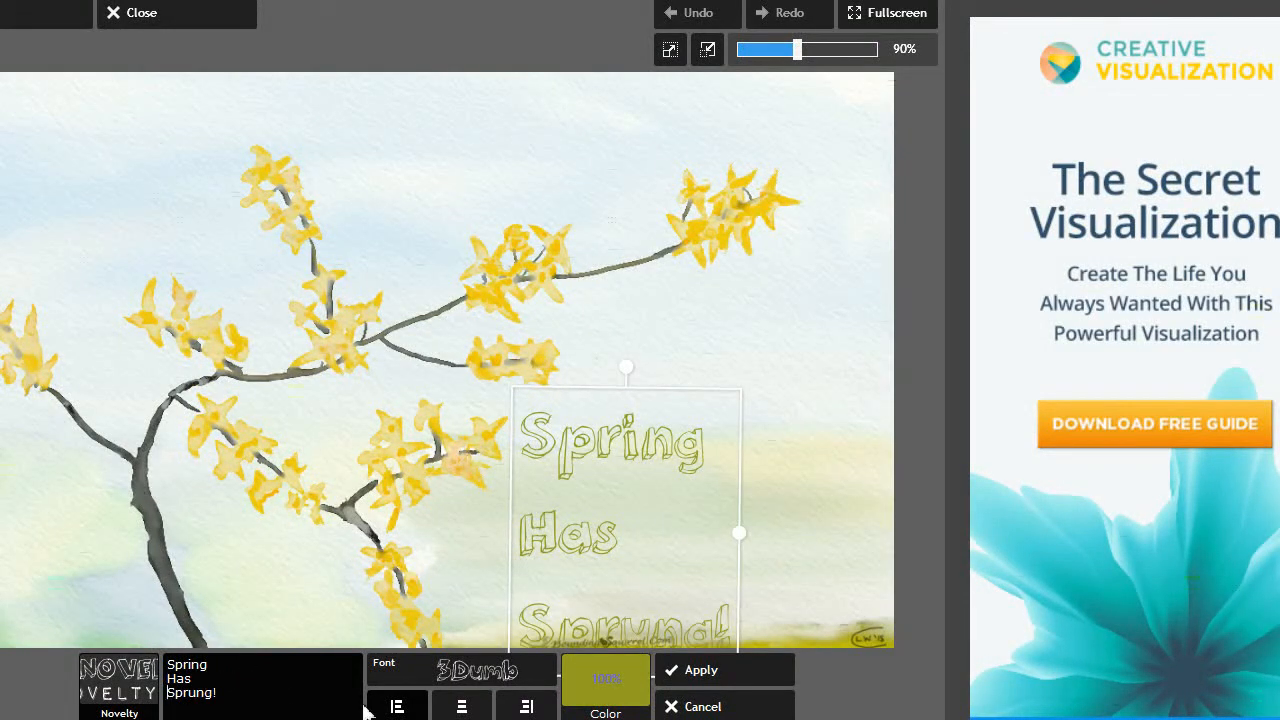
{"action": "left_click_drag", "start_coordinate": [649, 517], "coordinate": [716, 432]}
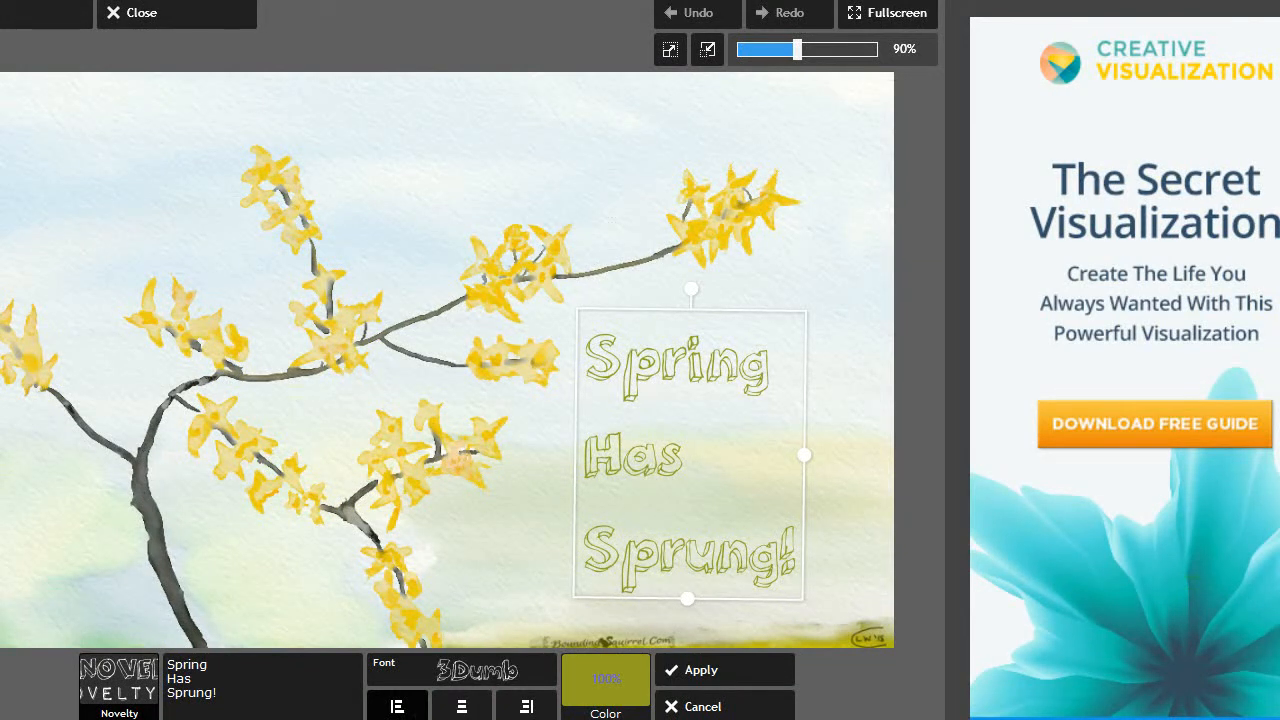
{"action": "left_click", "coordinate": [476, 708]}
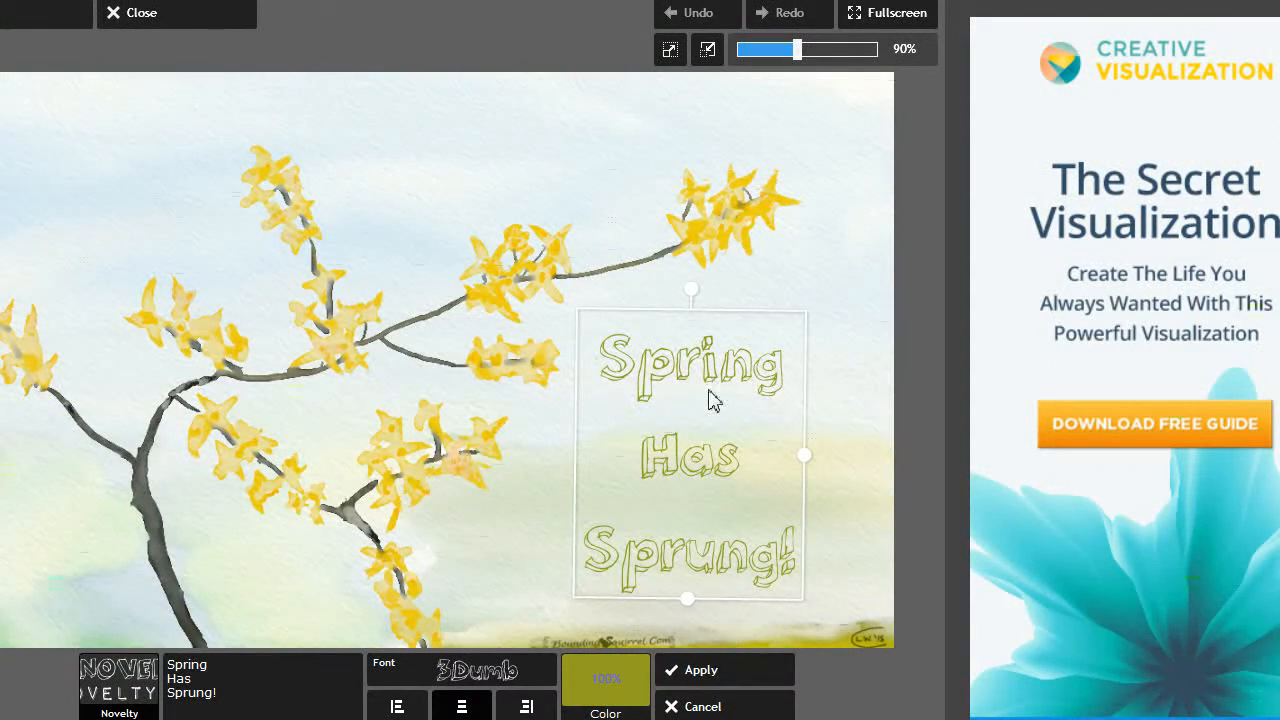
- Darken the caption to a deeper olive at 68% opacity and apply the text to the image
{"action": "left_click", "coordinate": [607, 685]}
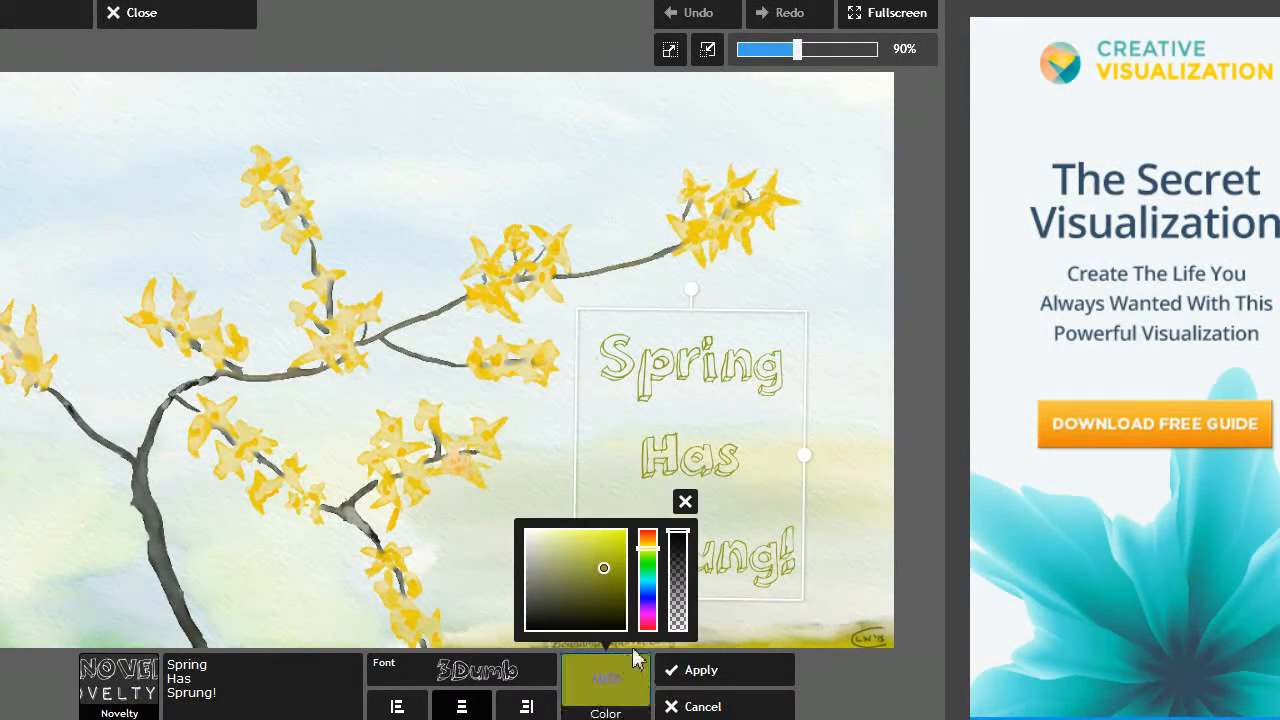
{"action": "left_click", "coordinate": [603, 602]}
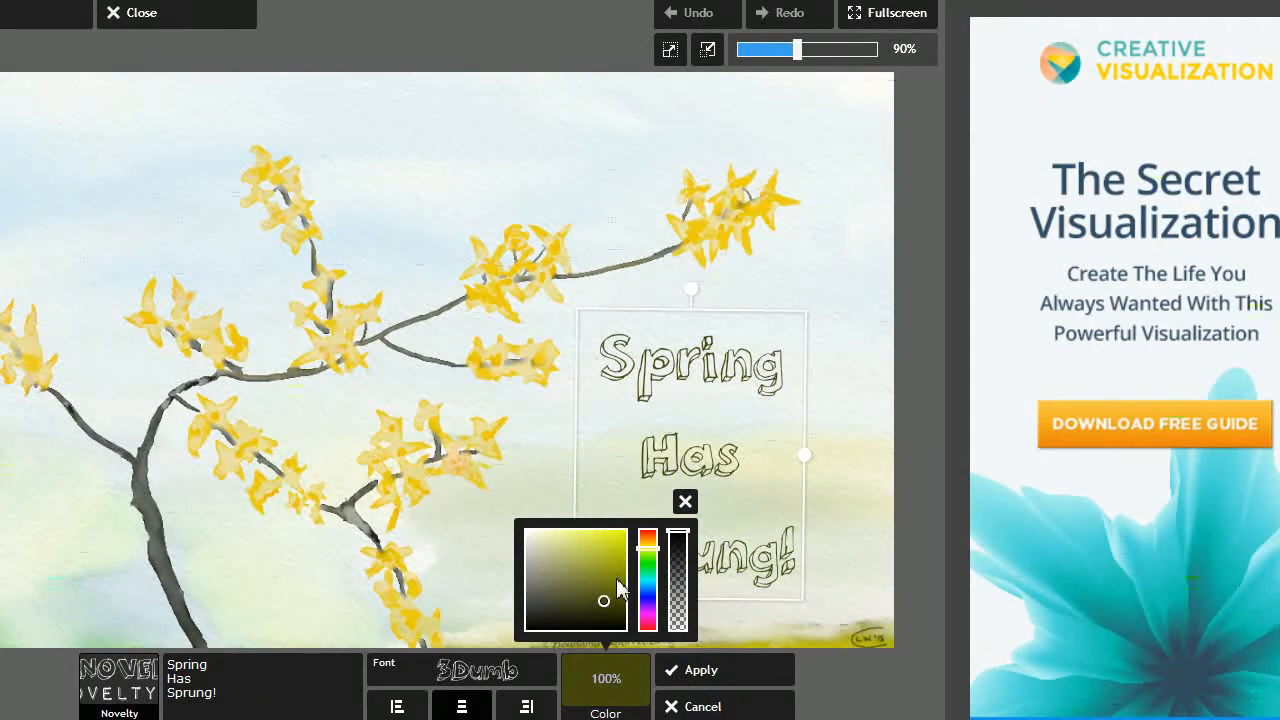
{"action": "left_click_drag", "start_coordinate": [608, 598], "coordinate": [602, 586]}
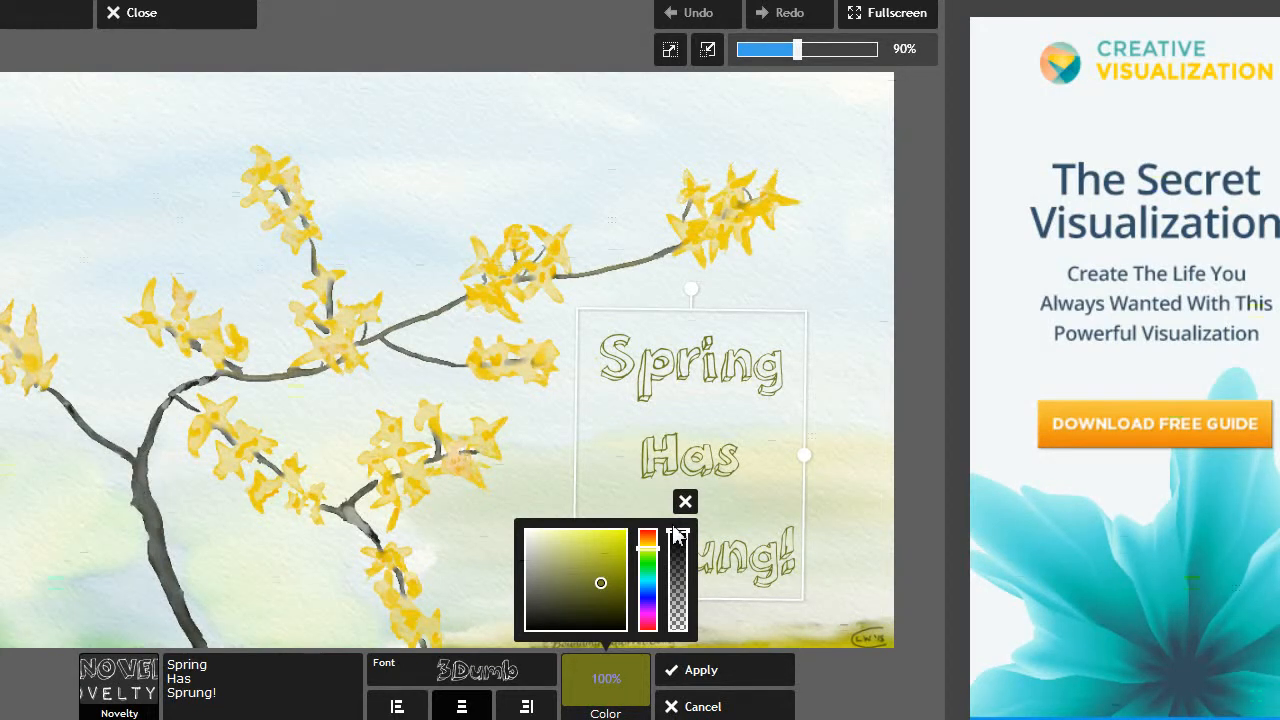
{"action": "left_click_drag", "start_coordinate": [677, 538], "coordinate": [686, 578]}
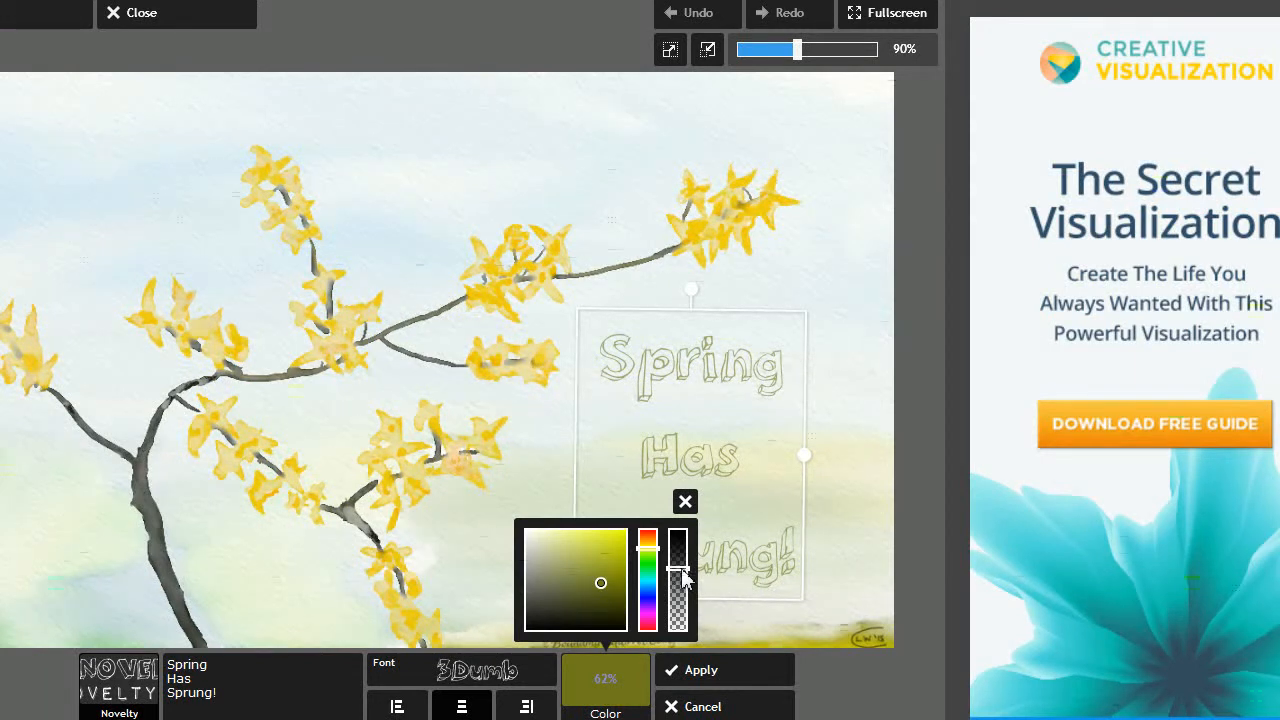
{"action": "left_click_drag", "start_coordinate": [684, 576], "coordinate": [683, 563]}
{"action": "left_click", "coordinate": [685, 501]}
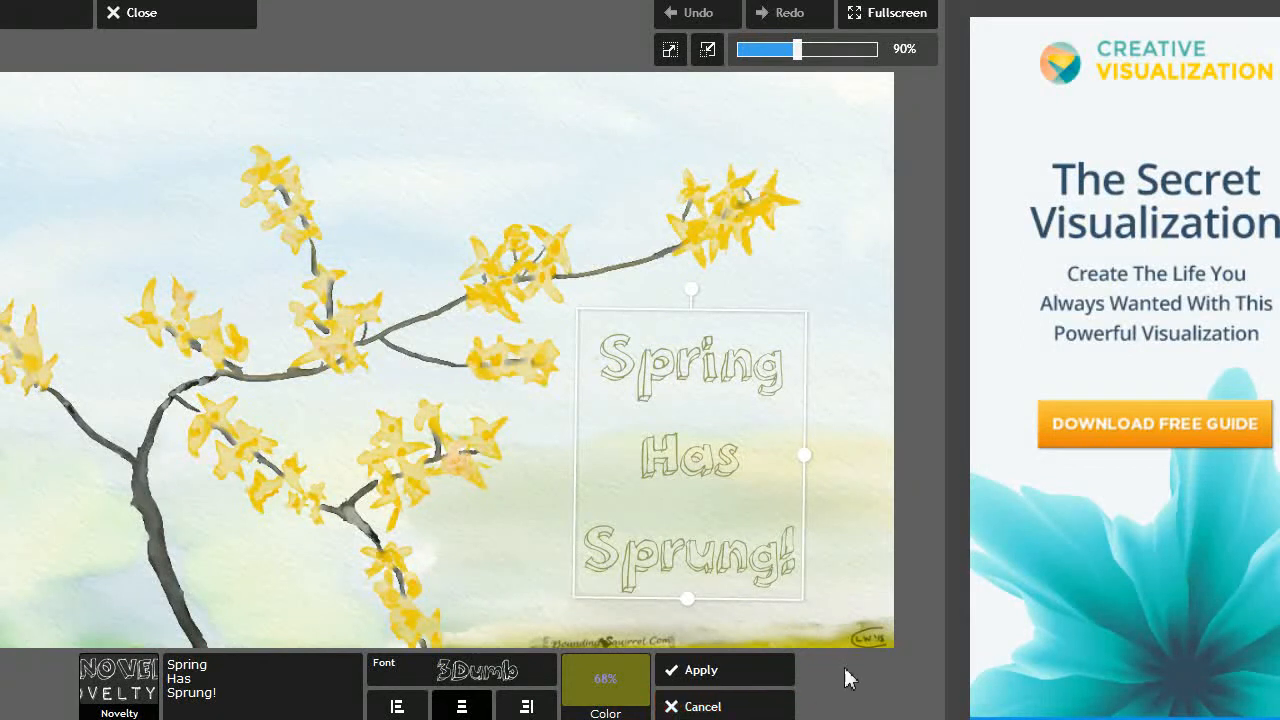
{"action": "left_click", "coordinate": [712, 676]}
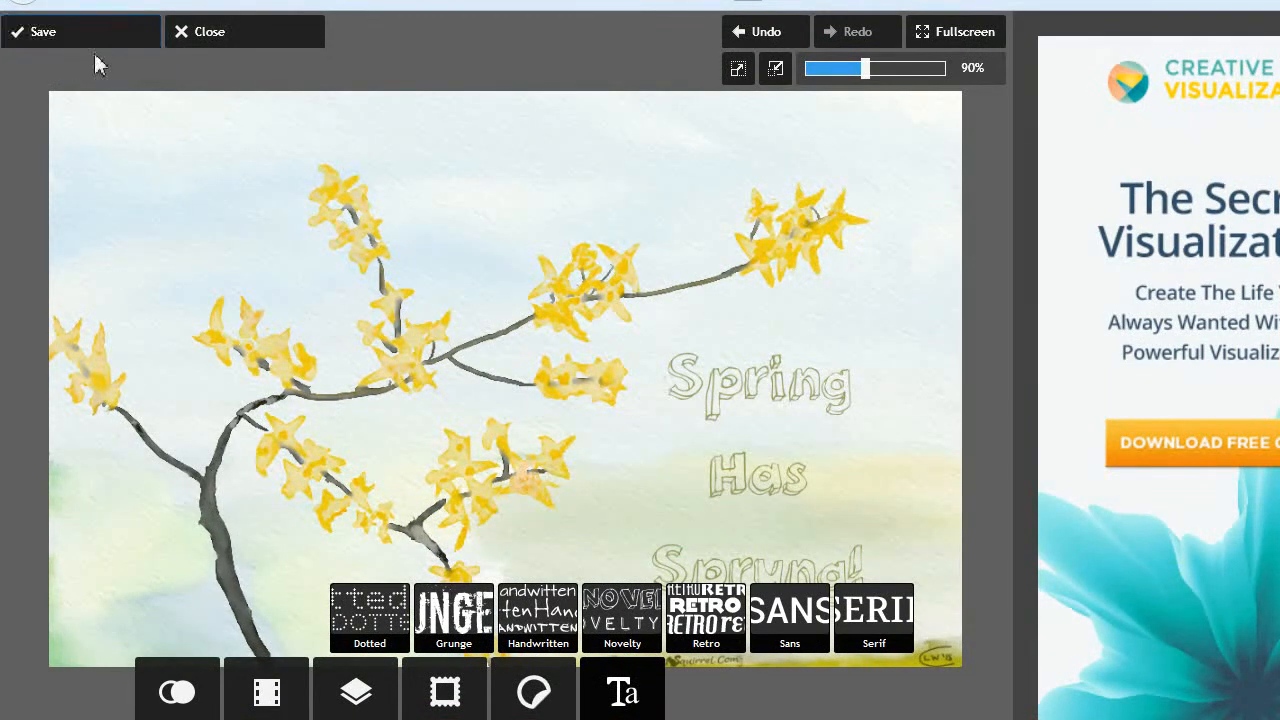
- Save the image at quality 100, keeping the name forsythiawatercolour-lo-res in the save settings
{"action": "left_click", "coordinate": [46, 35]}
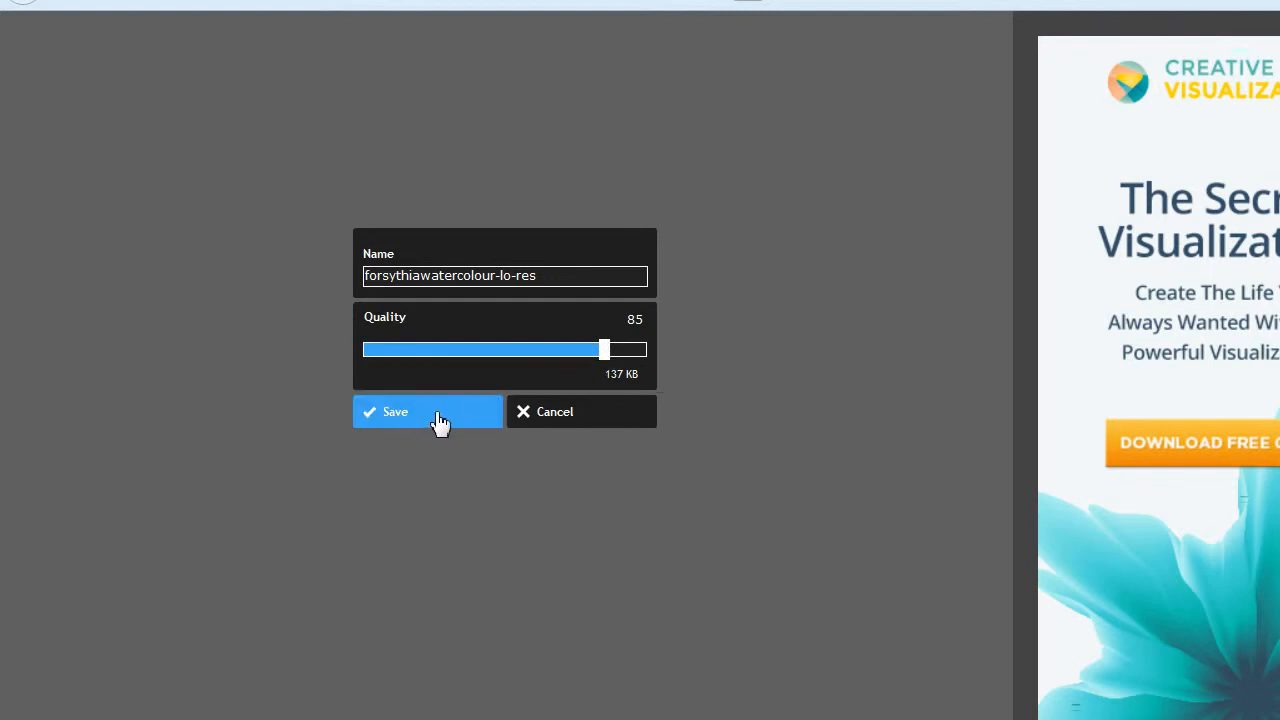
{"action": "left_click_drag", "start_coordinate": [607, 360], "coordinate": [657, 363]}
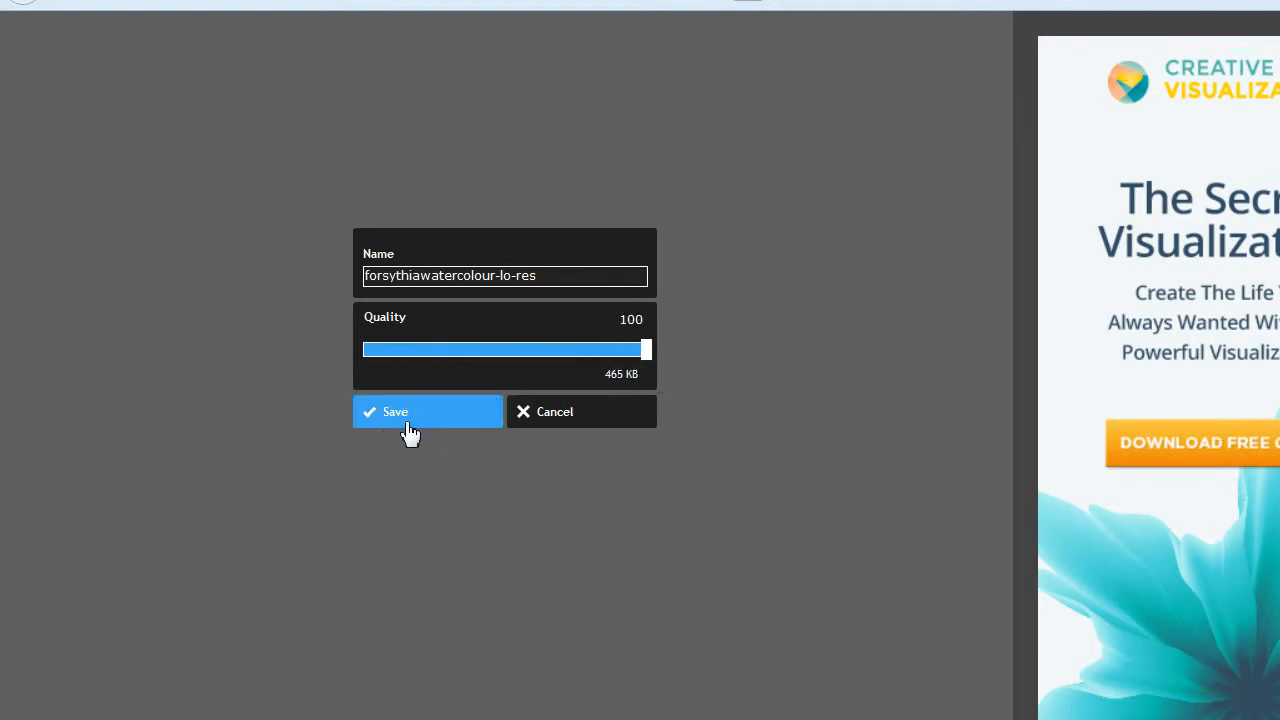
{"action": "left_click", "coordinate": [415, 427]}
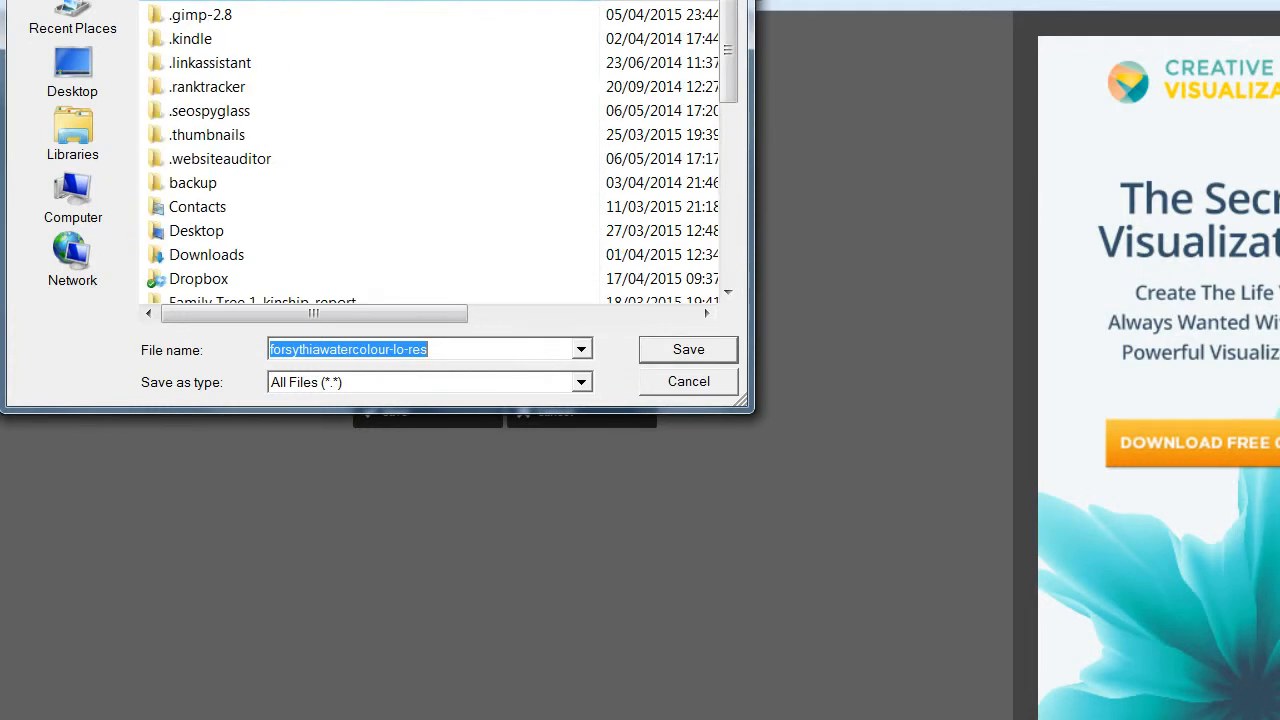
- Choose the dailyart2015 folder, inside "latest art and graphics projects" in My Documents, as the save location
{"action": "left_click_drag", "start_coordinate": [739, 97], "coordinate": [737, 185]}
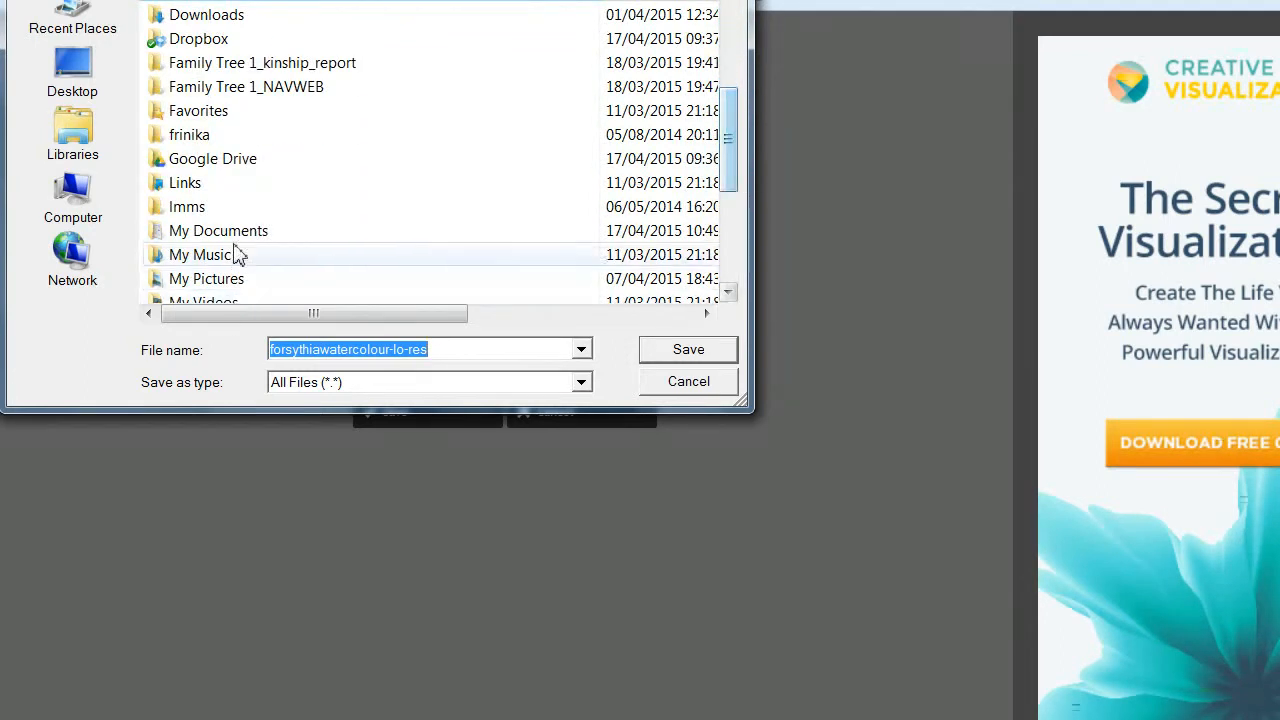
{"action": "double_click", "coordinate": [237, 231]}
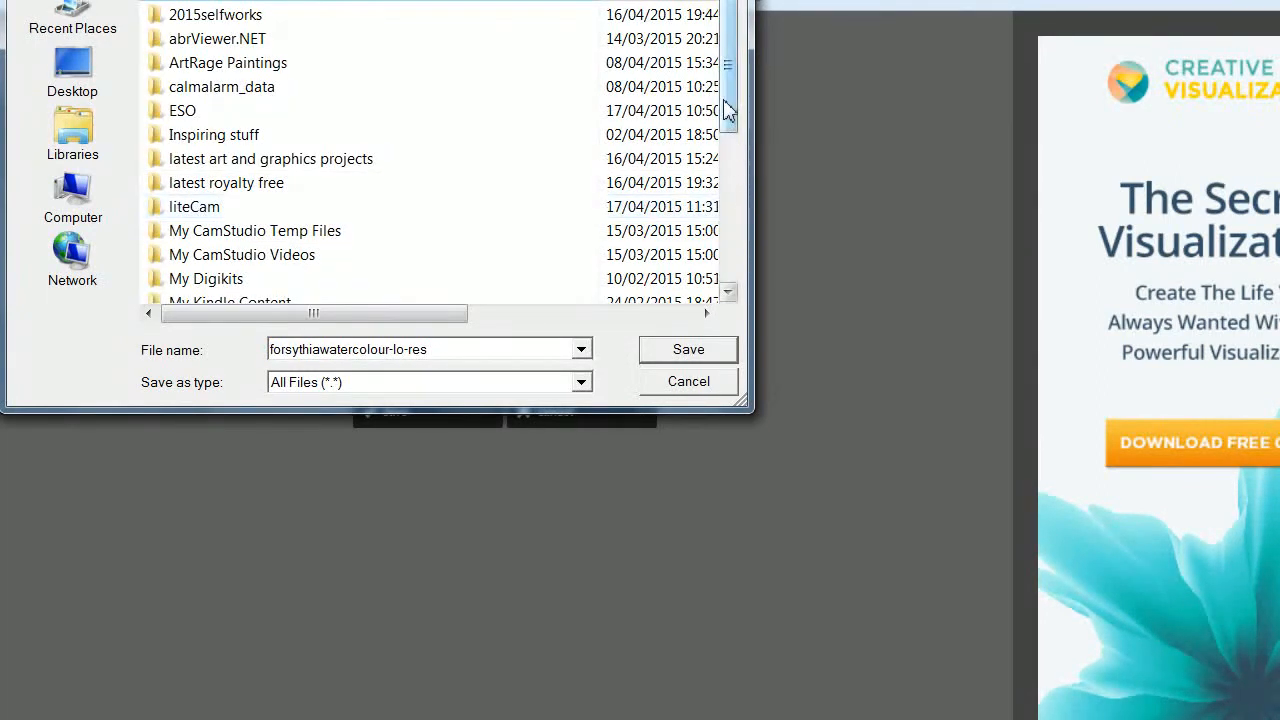
{"action": "mouse_move", "coordinate": [726, 114]}
{"action": "left_mouse_down"}
{"action": "mouse_move", "coordinate": [723, 134]}
{"action": "mouse_move", "coordinate": [732, 122]}
{"action": "left_mouse_up"}
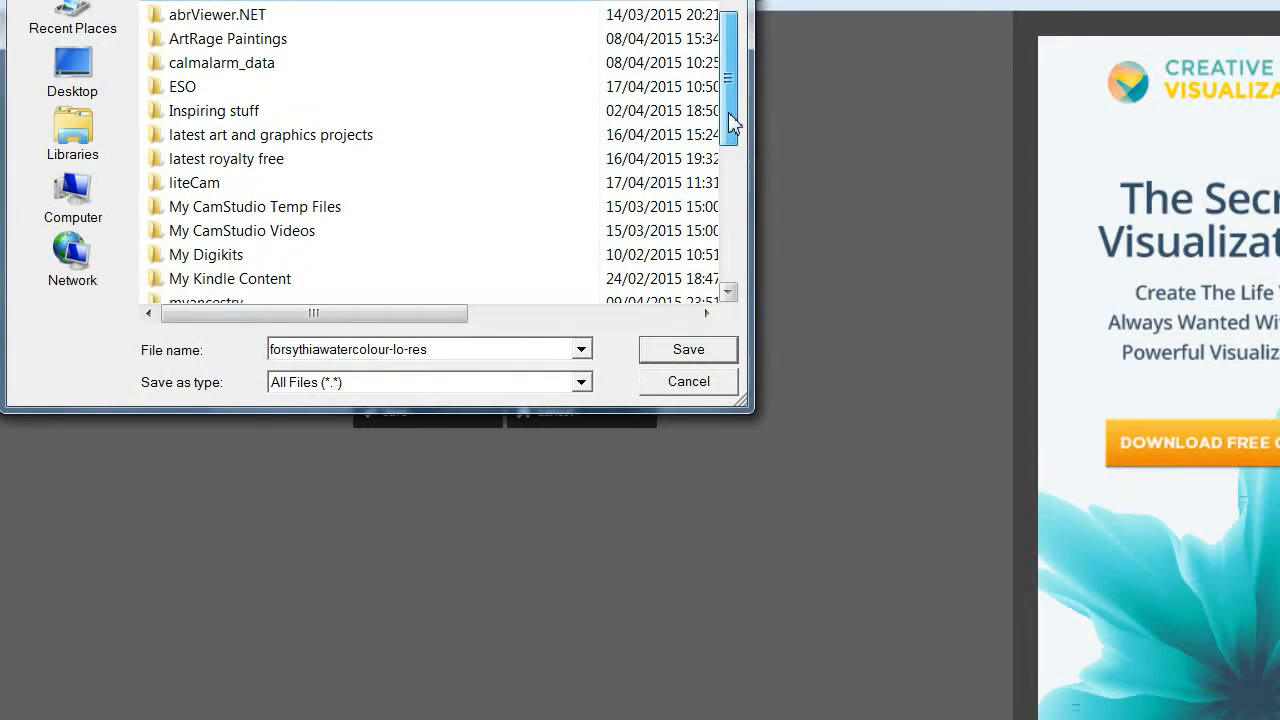
{"action": "mouse_move", "coordinate": [732, 122]}
{"action": "left_mouse_down"}
{"action": "mouse_move", "coordinate": [731, 149]}
{"action": "mouse_move", "coordinate": [737, 124]}
{"action": "mouse_move", "coordinate": [733, 138]}
{"action": "left_mouse_up"}
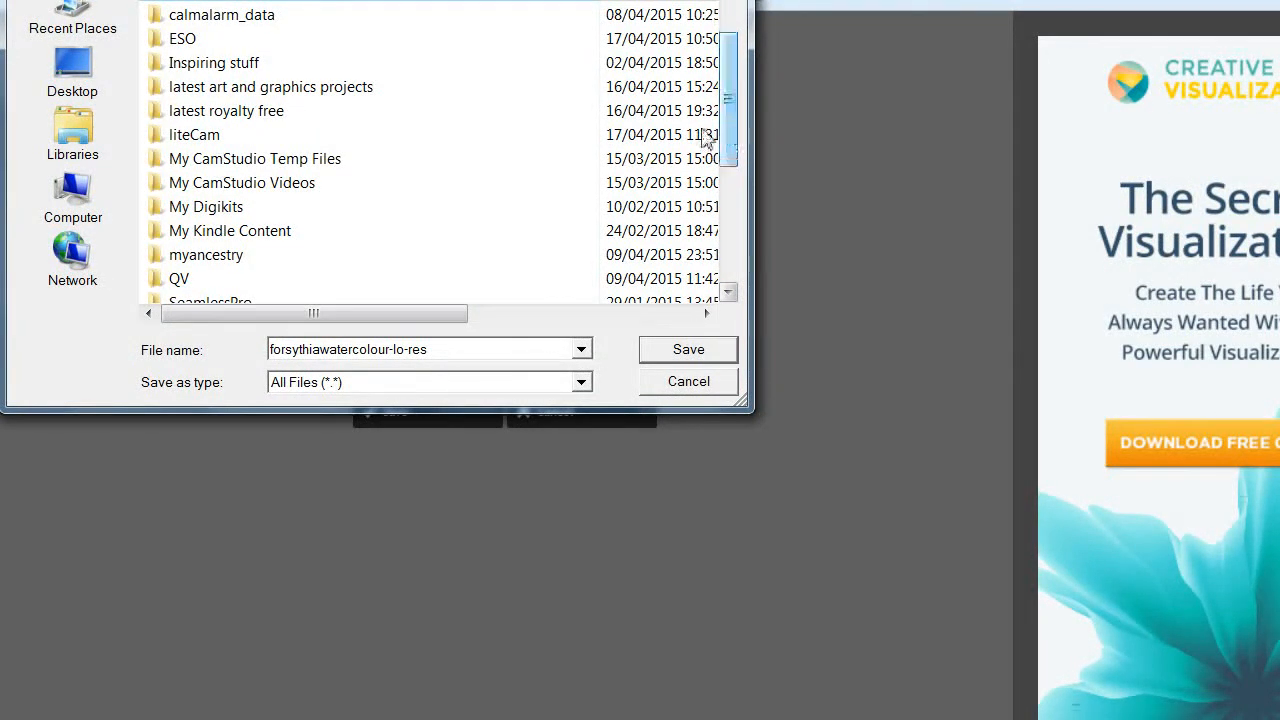
{"action": "double_click", "coordinate": [300, 89]}
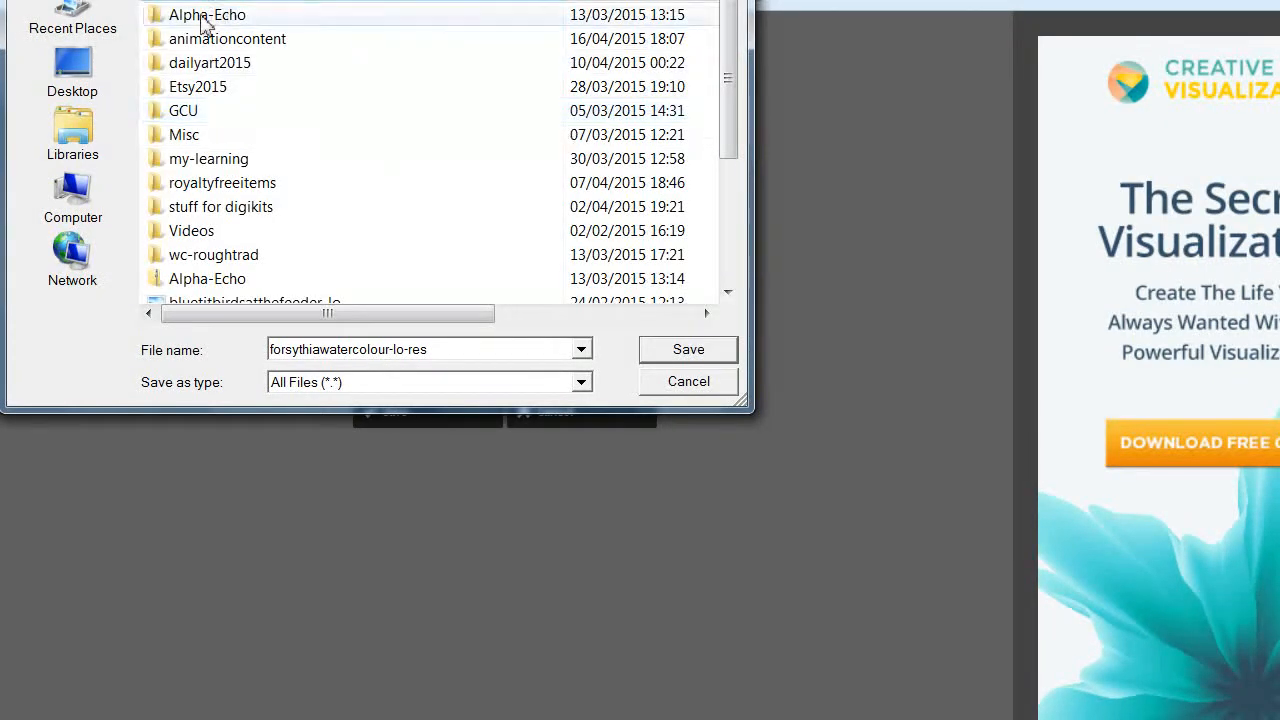
{"action": "left_click", "coordinate": [241, 71]}
{"action": "double_click", "coordinate": [245, 80]}
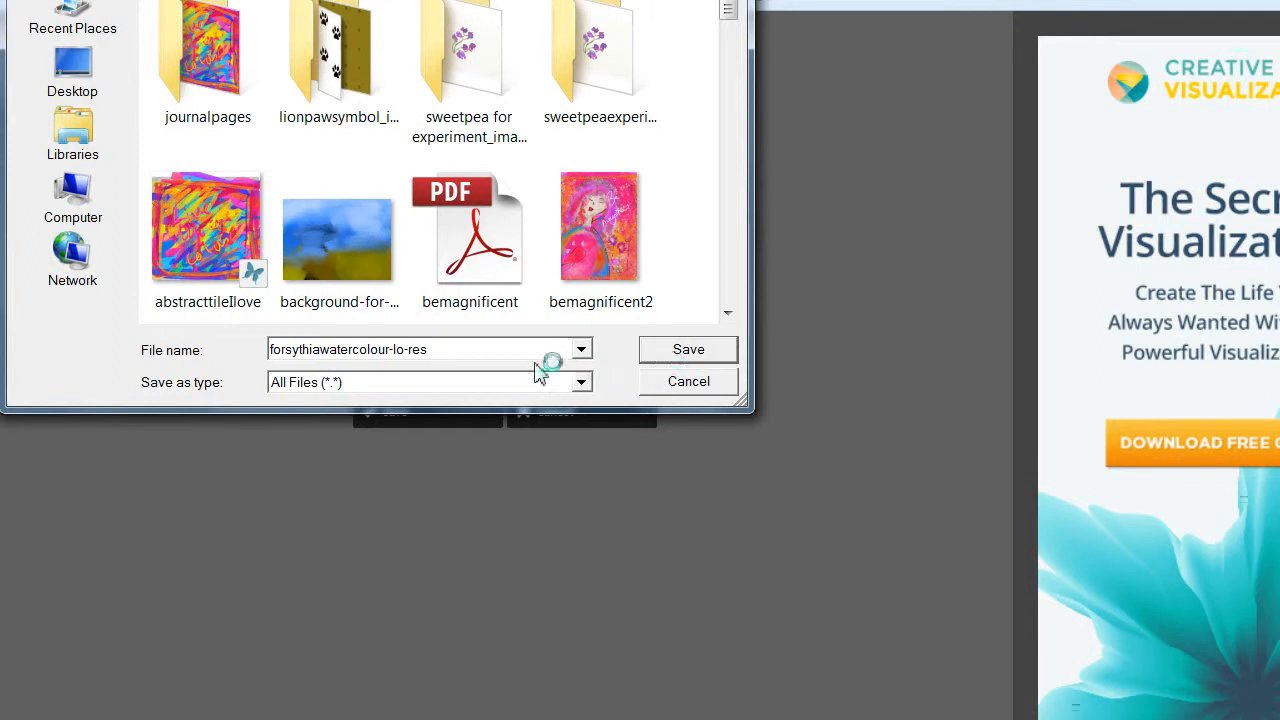
- Append "-with-text" to the file name, giving forsythiawatercolour-lo-res-with-text, and save the file
{"action": "double_click", "coordinate": [432, 352]}
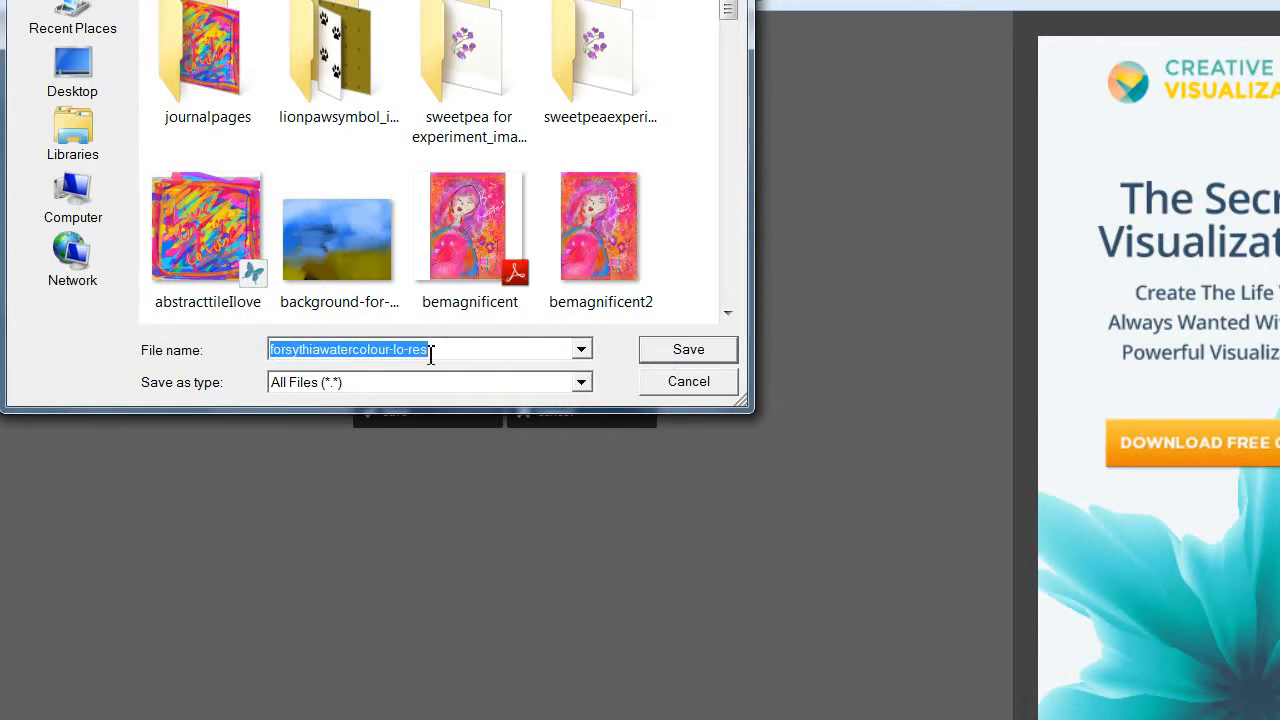
{"action": "left_click", "coordinate": [429, 353]}
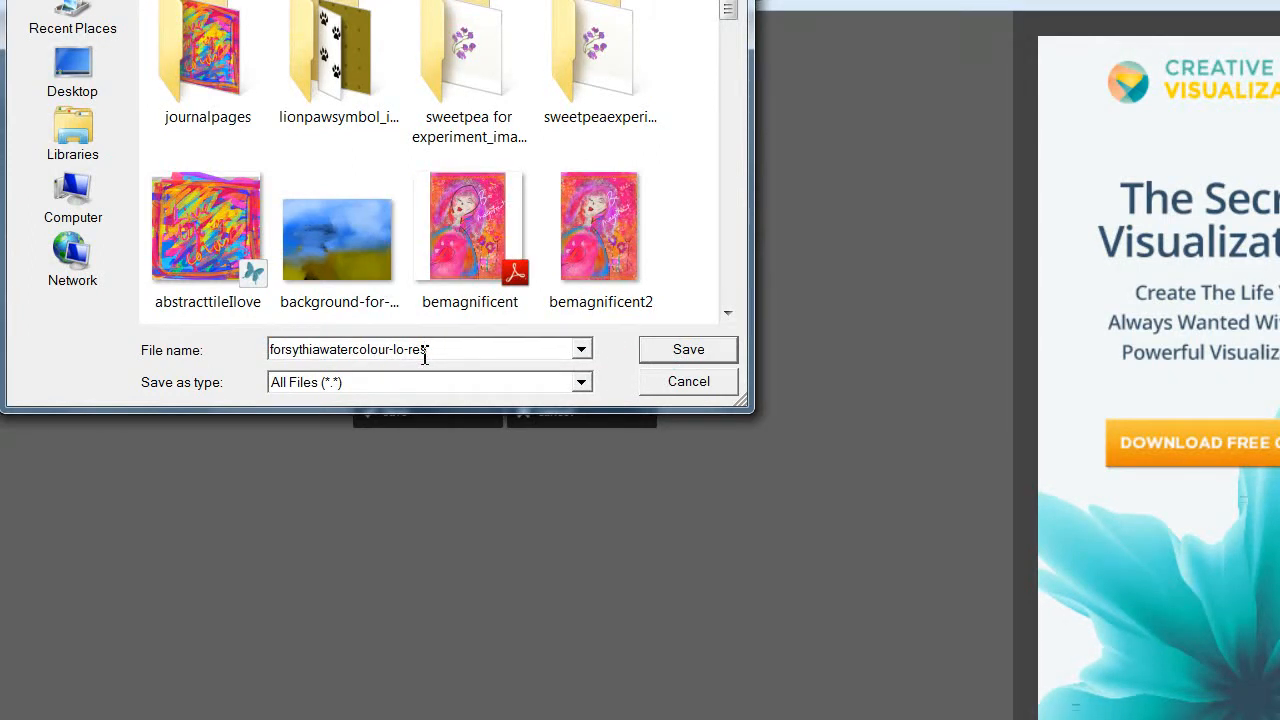
{"action": "type", "text": "-with-text"}
{"action": "left_click", "coordinate": [702, 352]}
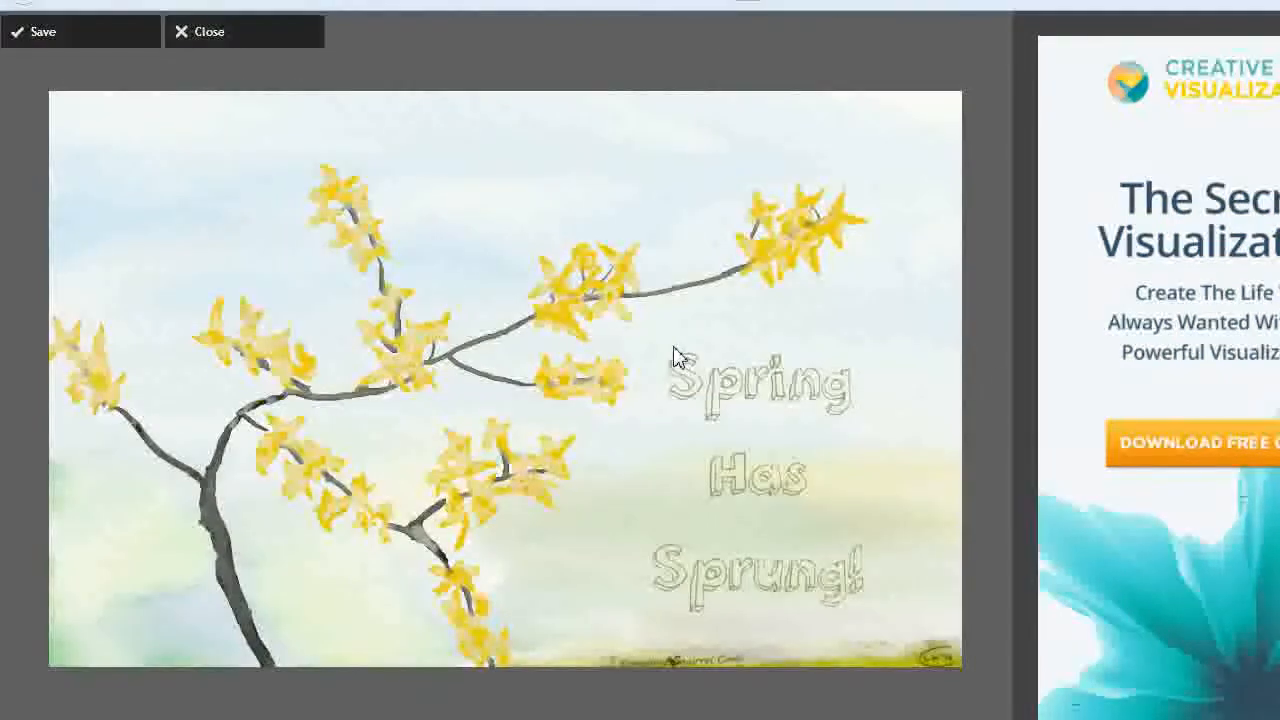